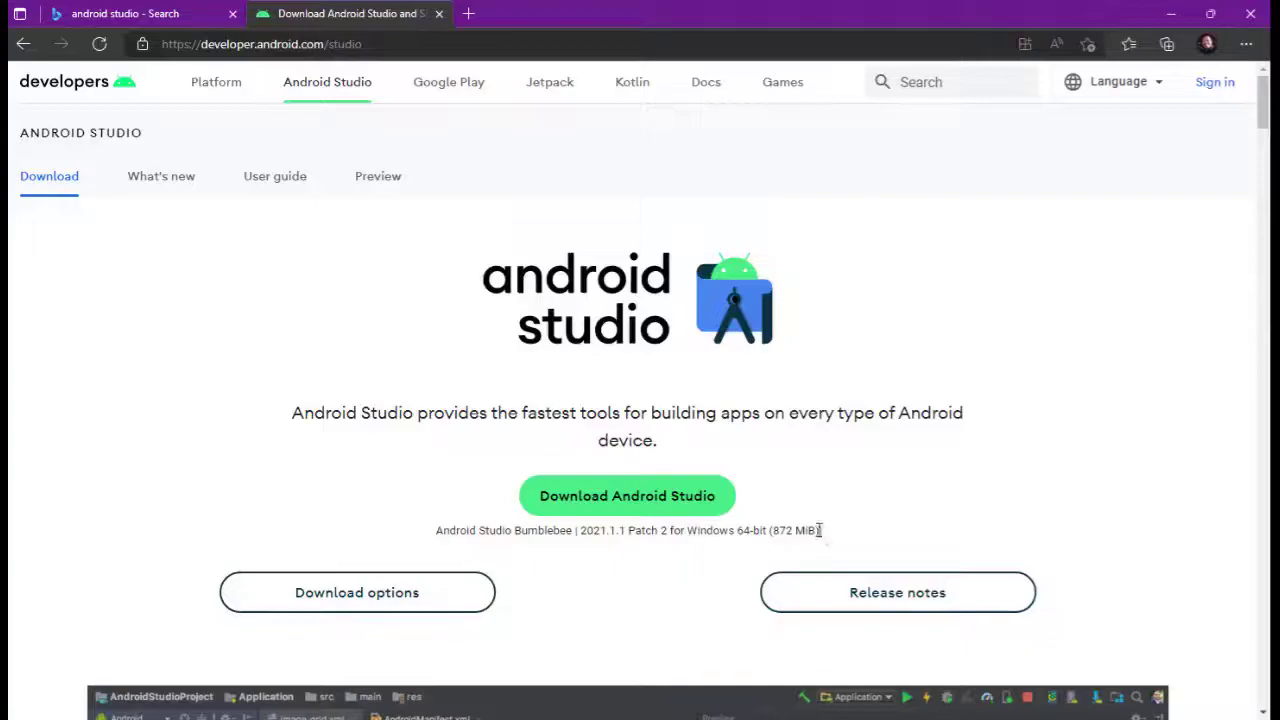
Review the Android Studio download page, including the packages per platform and the system requirements for Windows, Mac and Linux.
{"action": "scroll", "coordinate": [873, 499], "scroll_direction": "down", "scroll_amount": 15}
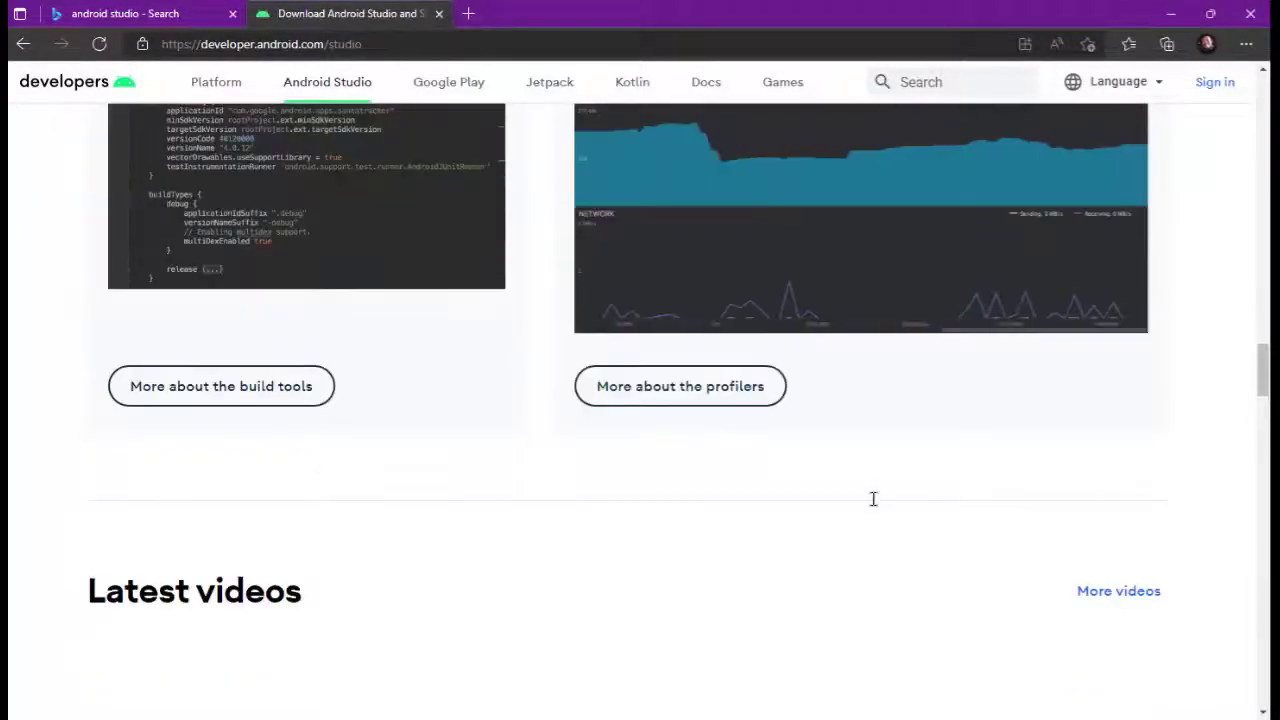
{"action": "scroll", "coordinate": [873, 499], "scroll_direction": "down", "scroll_amount": 2}
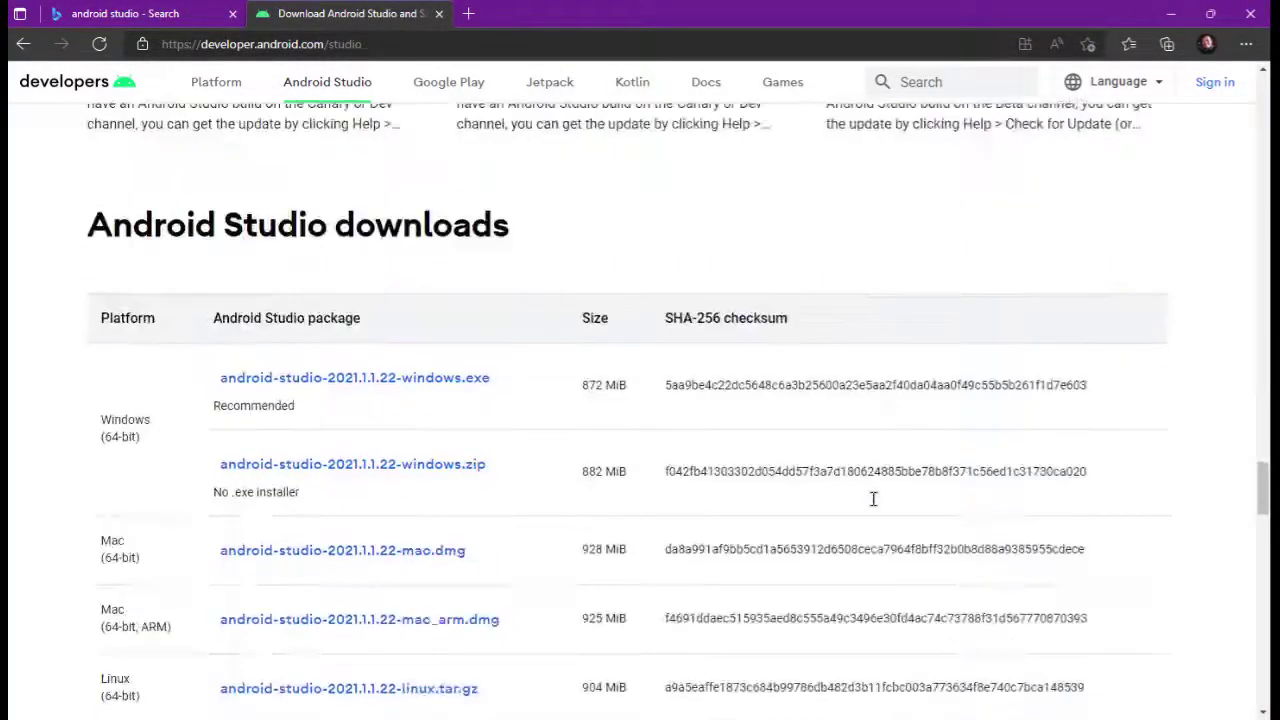
{"action": "scroll", "coordinate": [873, 506], "scroll_direction": "down", "scroll_amount": 3}
{"action": "scroll", "coordinate": [870, 510], "scroll_direction": "down", "scroll_amount": 13}
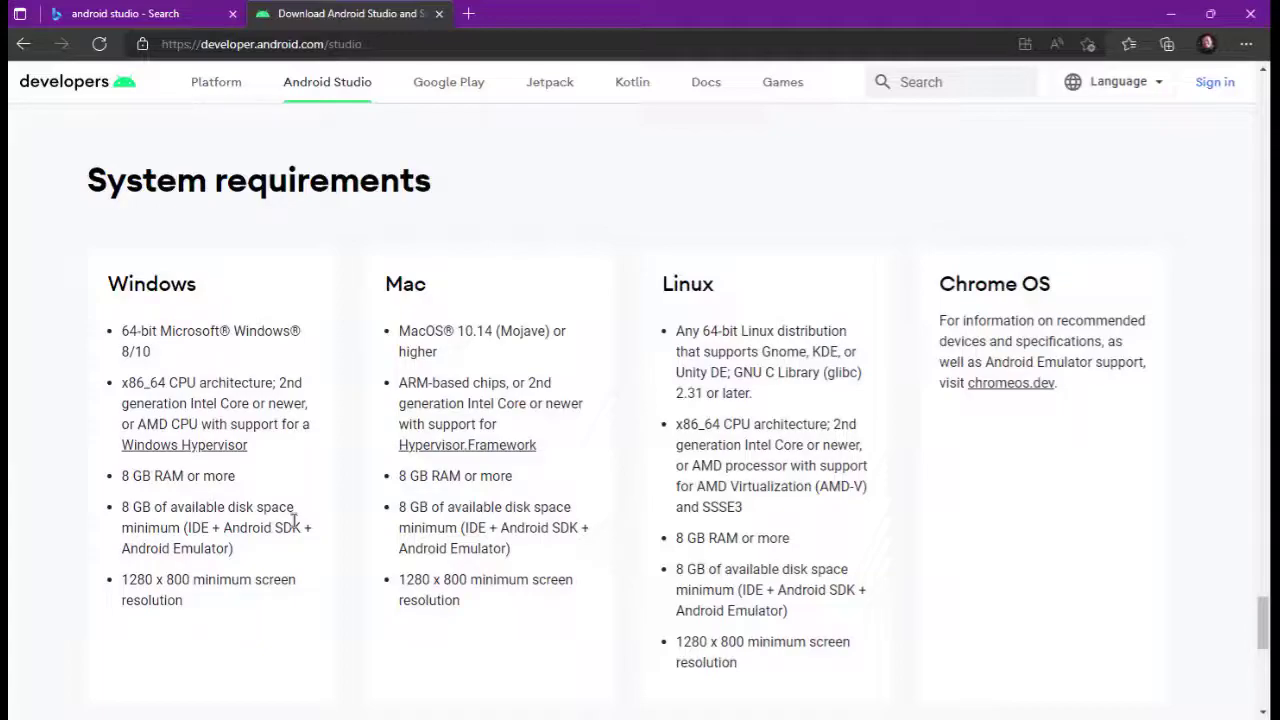
{"action": "scroll", "coordinate": [557, 553], "scroll_direction": "down", "scroll_amount": 5}
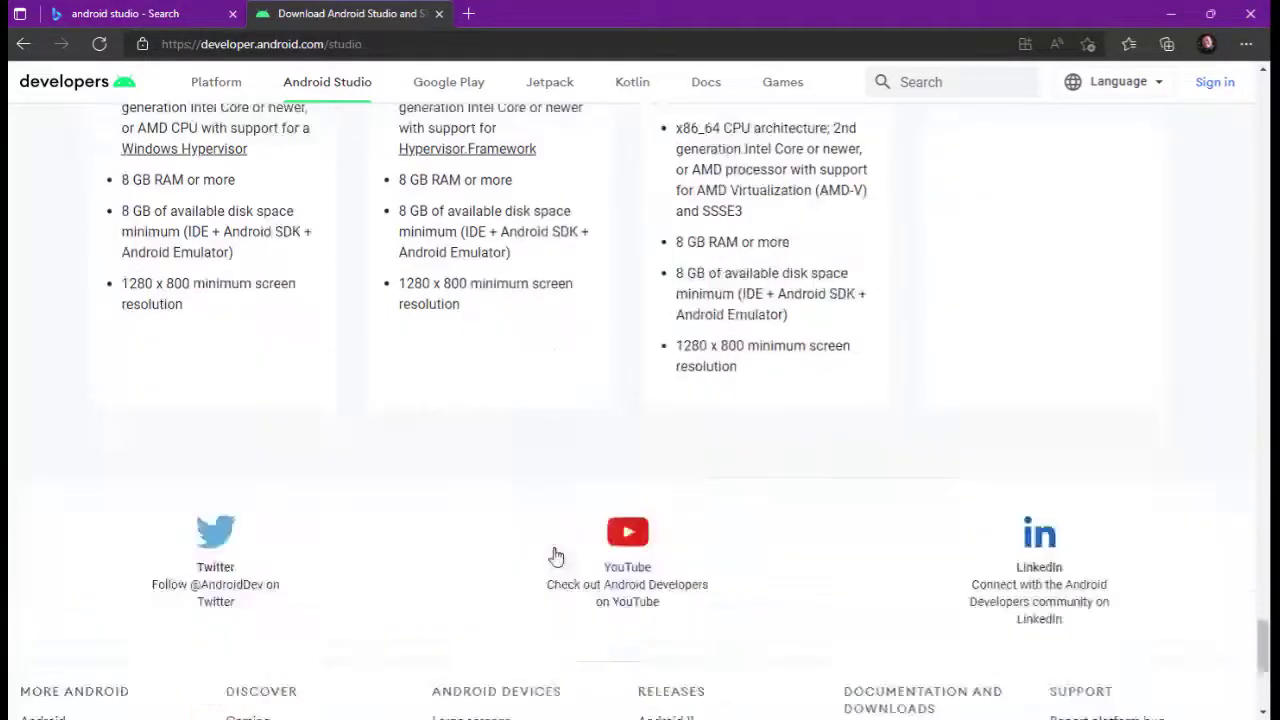
{"action": "scroll", "coordinate": [557, 555], "scroll_direction": "up", "scroll_amount": 6}
{"action": "scroll", "coordinate": [557, 555], "scroll_direction": "down", "scroll_amount": 6}
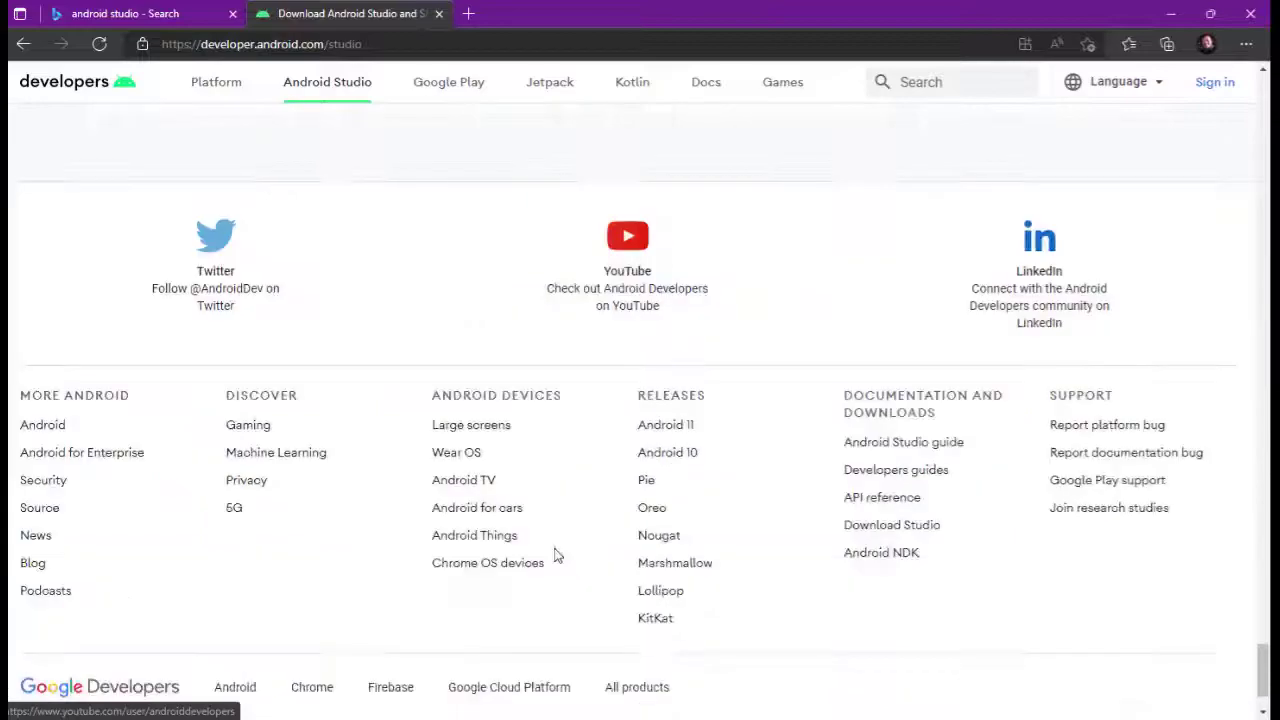
{"action": "scroll", "coordinate": [557, 555], "scroll_direction": "up", "scroll_amount": 10}
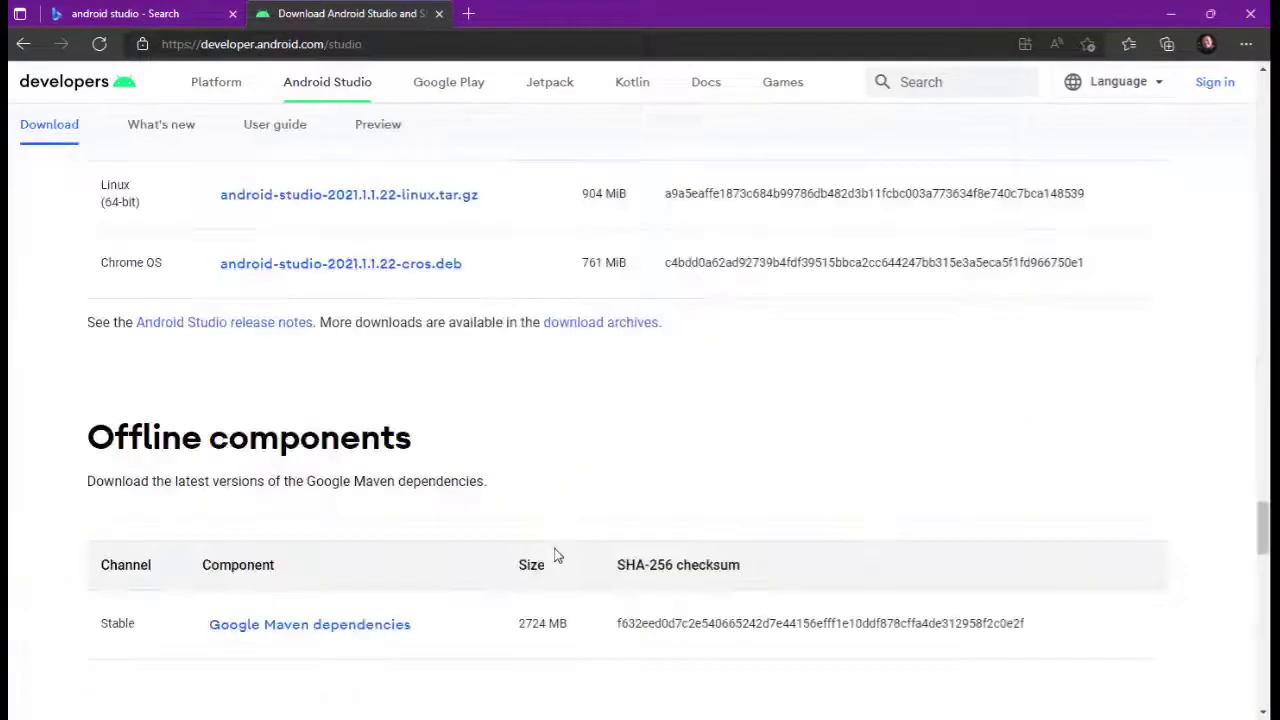
Open the Android Studio download archives from the download options and go through the licence agreement to the release list.
{"action": "left_click", "coordinate": [615, 329]}
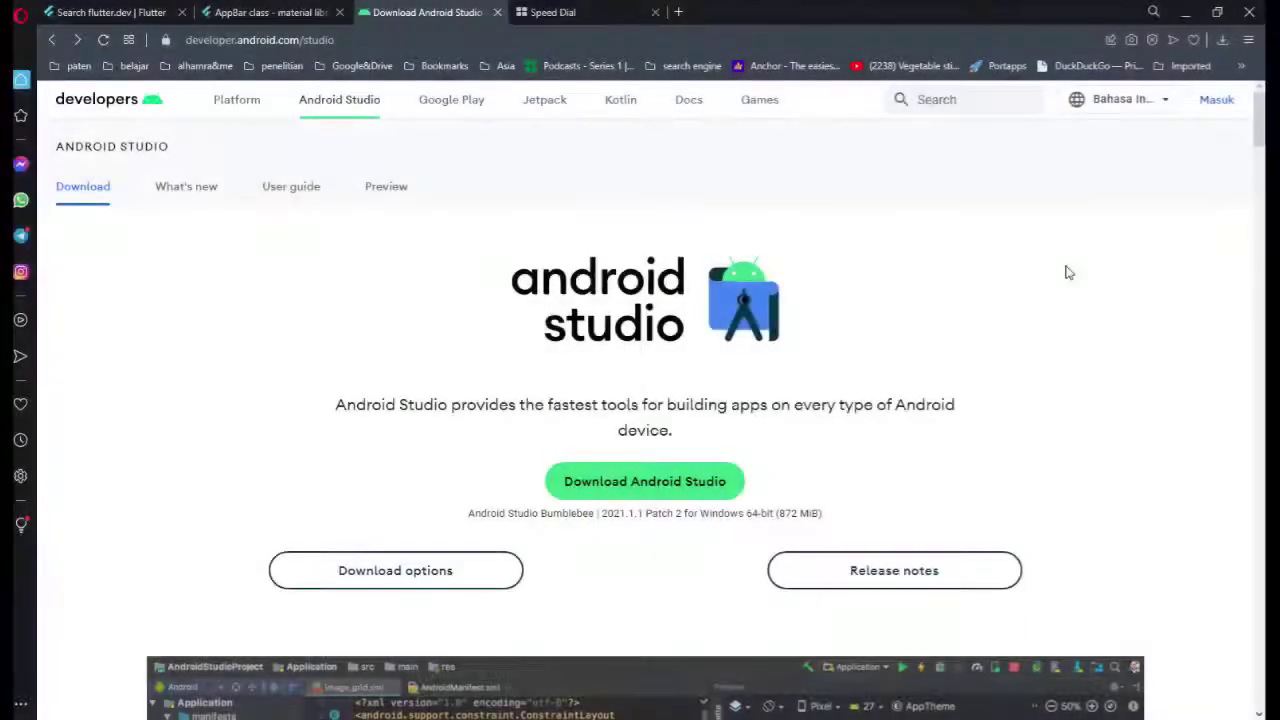
{"action": "left_click", "coordinate": [410, 576]}
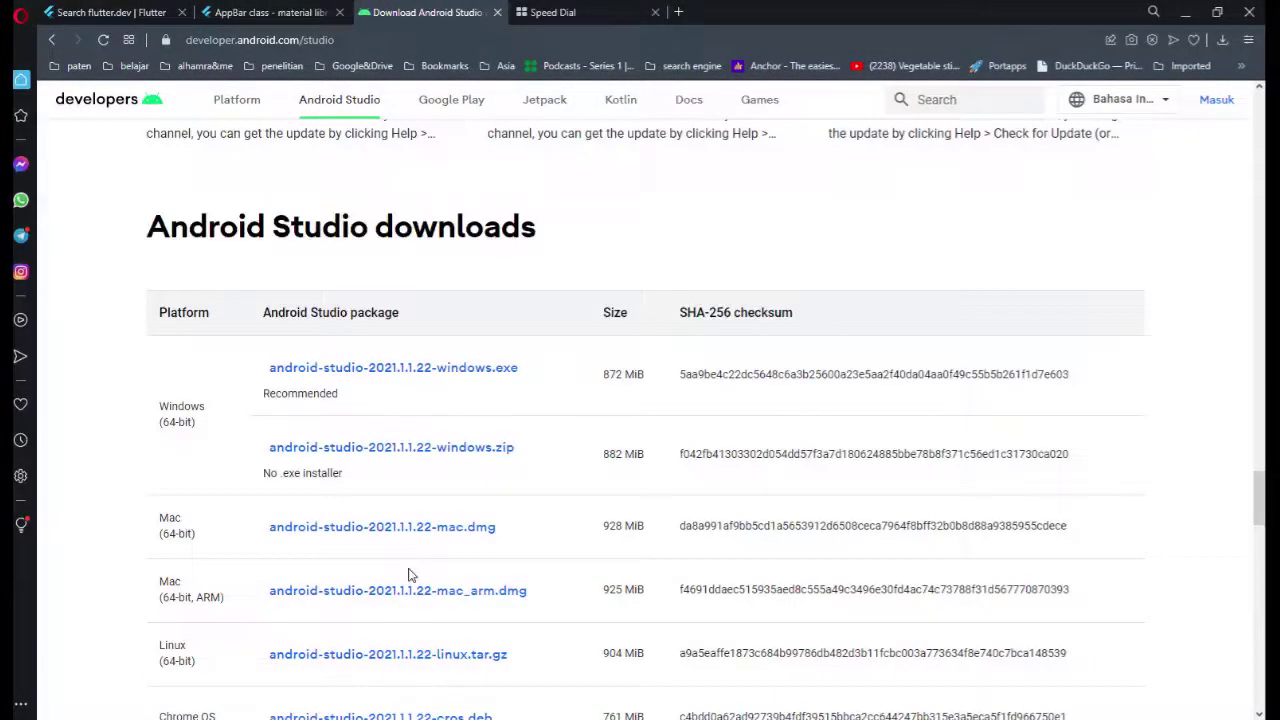
{"action": "scroll", "coordinate": [408, 575], "scroll_direction": "down", "scroll_amount": 3}
{"action": "left_click", "coordinate": [614, 463]}
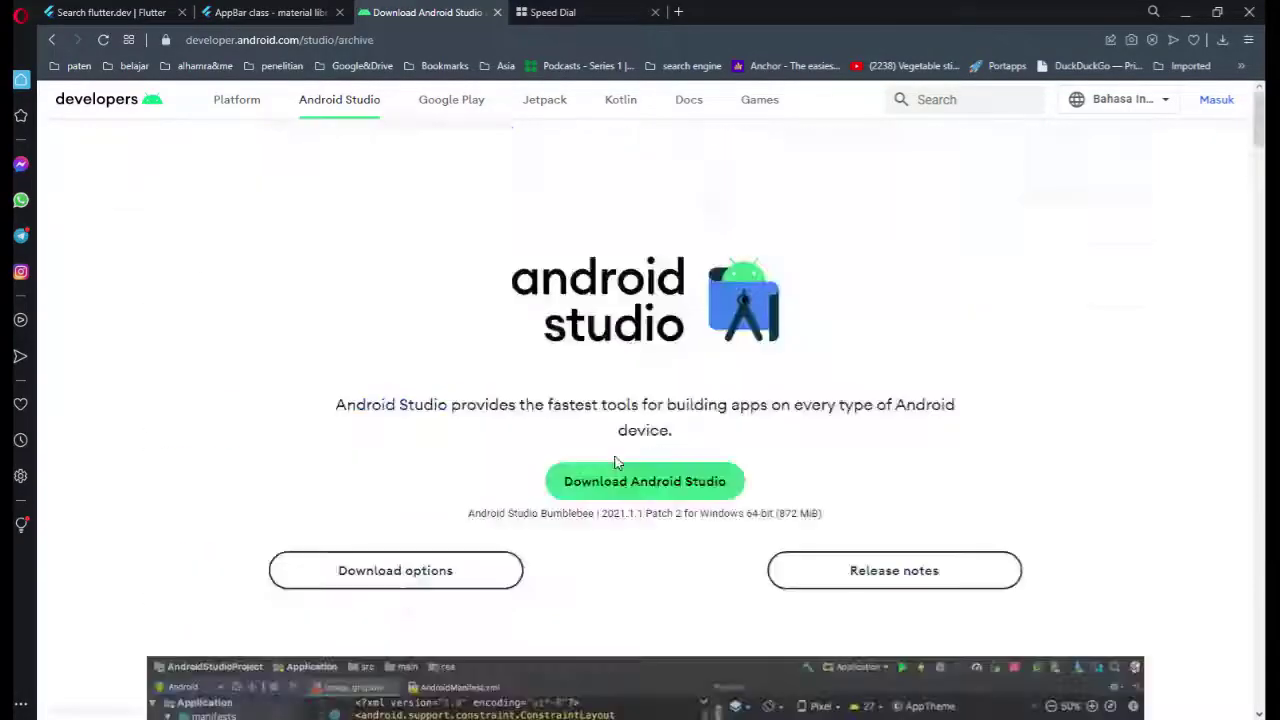
{"action": "scroll", "coordinate": [481, 466], "scroll_direction": "down", "scroll_amount": 20}
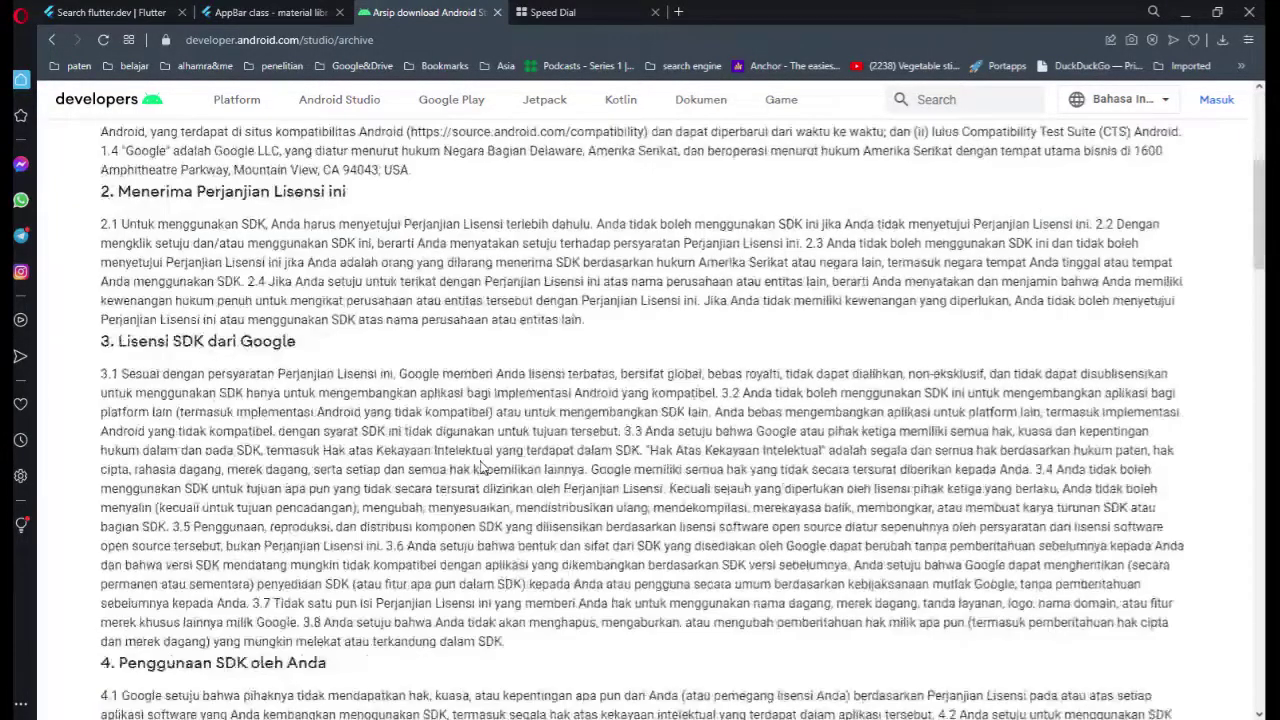
{"action": "scroll", "coordinate": [483, 466], "scroll_direction": "down", "scroll_amount": 10}
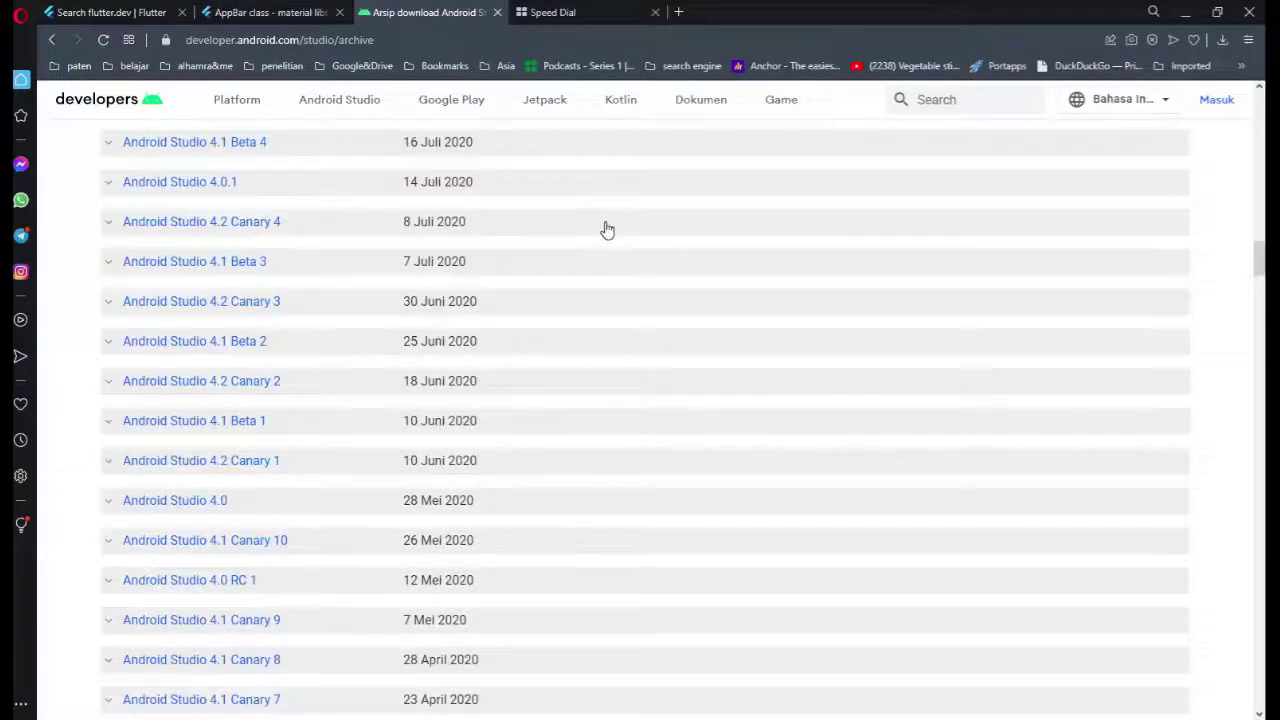
Find the Android Studio 4.2.2 release of June 30, 2021 in the archive list and expand its entry.
{"action": "scroll", "coordinate": [607, 230], "scroll_direction": "up", "scroll_amount": 2}
{"action": "scroll", "coordinate": [607, 230], "scroll_direction": "up", "scroll_amount": 15}
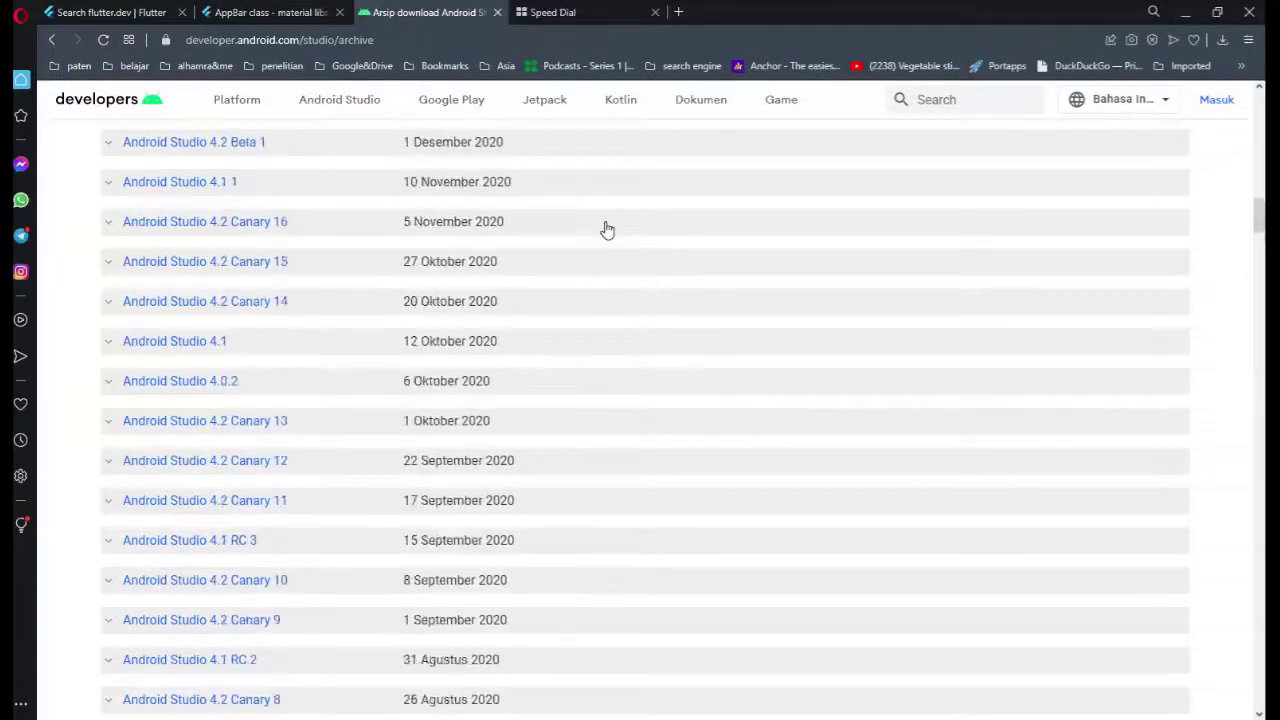
{"action": "scroll", "coordinate": [607, 230], "scroll_direction": "up", "scroll_amount": 15}
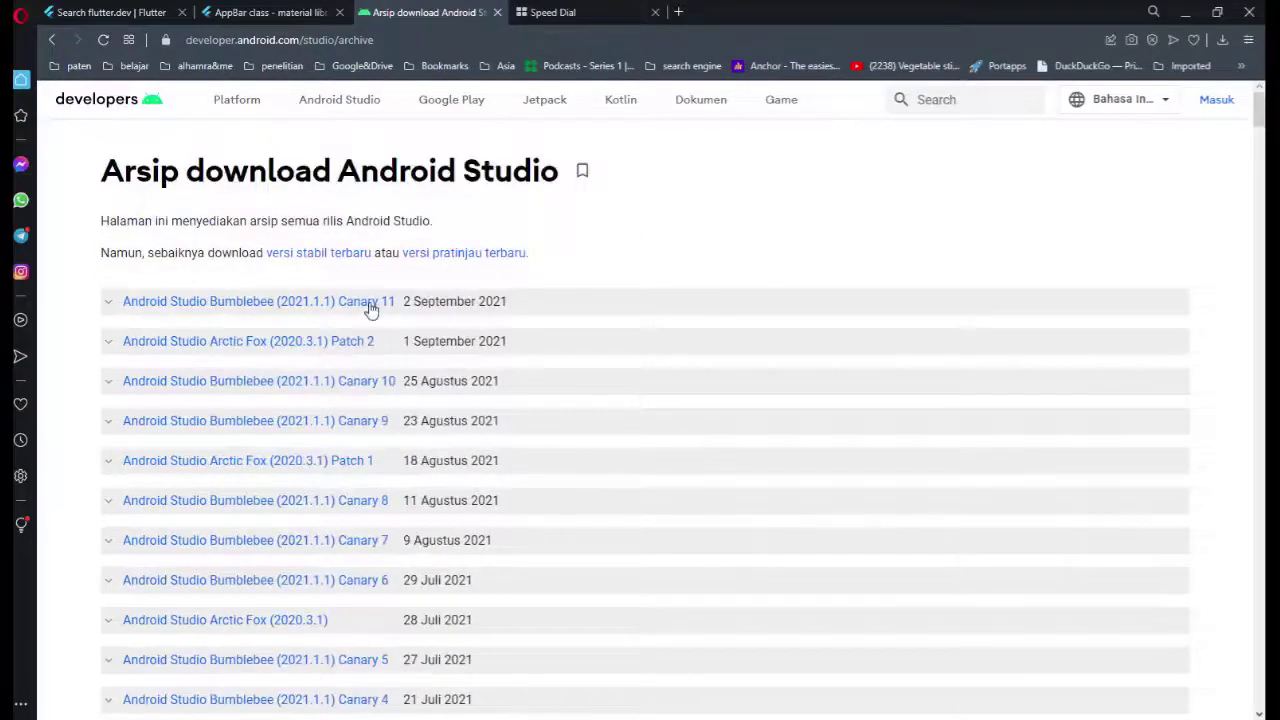
{"action": "scroll", "coordinate": [369, 305], "scroll_direction": "down", "scroll_amount": 4}
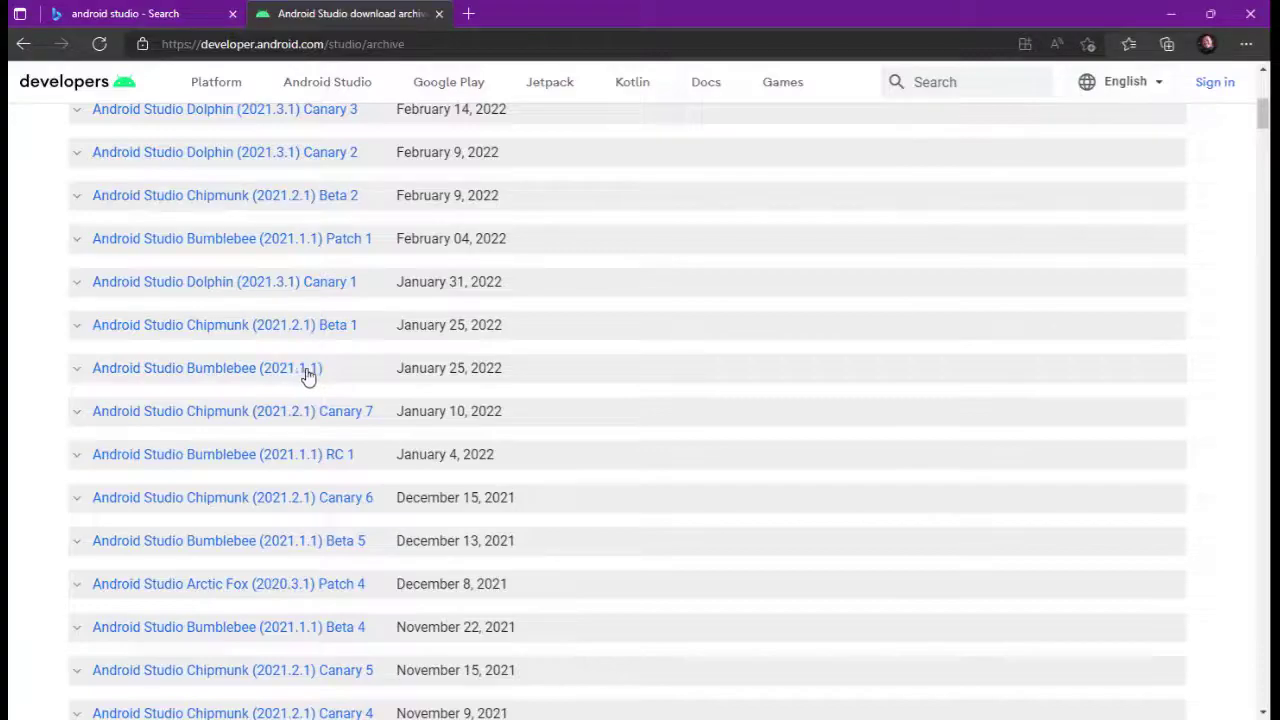
{"action": "scroll", "coordinate": [346, 257], "scroll_direction": "up", "scroll_amount": 1}
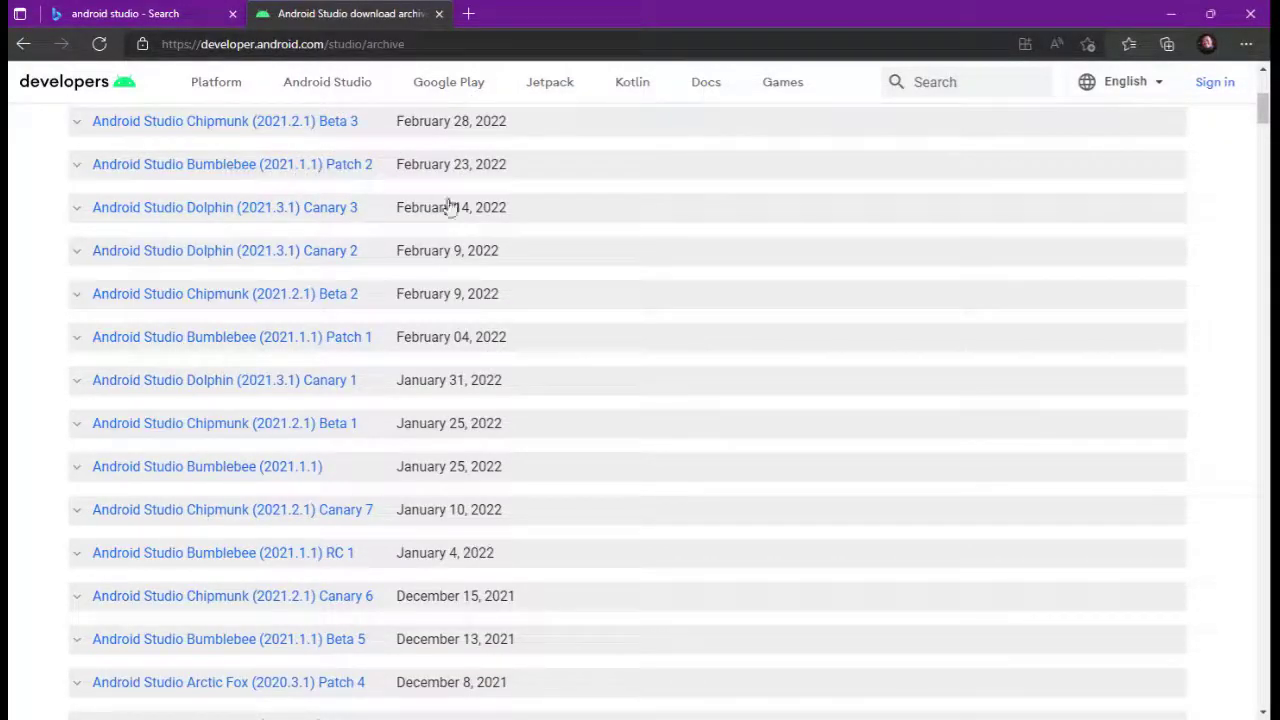
{"action": "scroll", "coordinate": [612, 448], "scroll_direction": "down", "scroll_amount": 10}
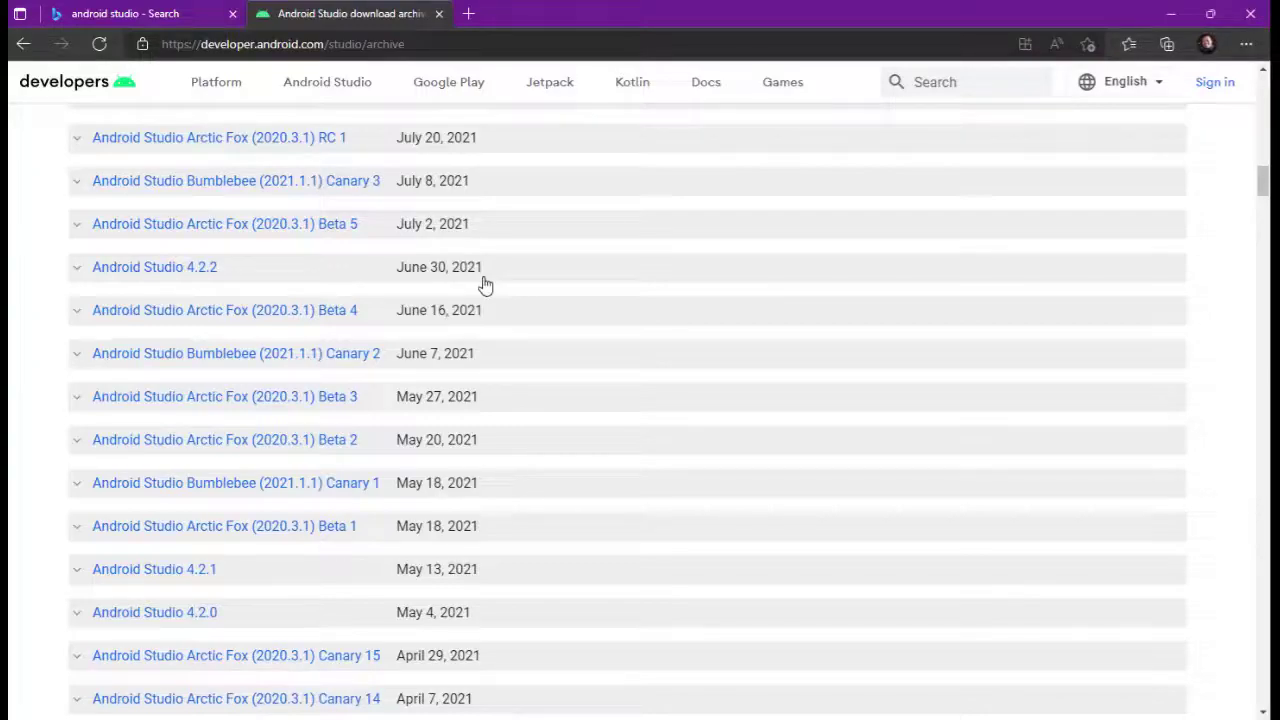
{"action": "left_click", "coordinate": [197, 277]}
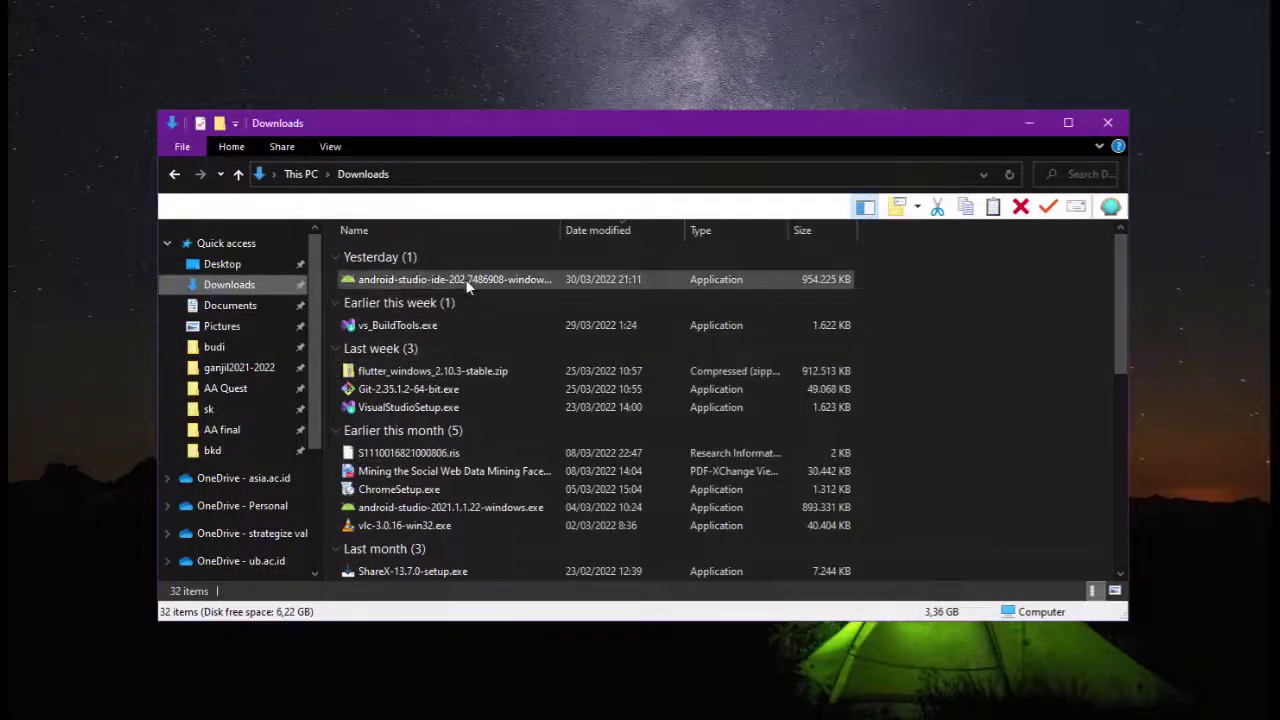
Run the installer android-studio-ide-202.7486908-windows.exe from the Downloads folder and continue past the setup welcome page.
{"action": "mouse_move", "coordinate": [465, 279]}
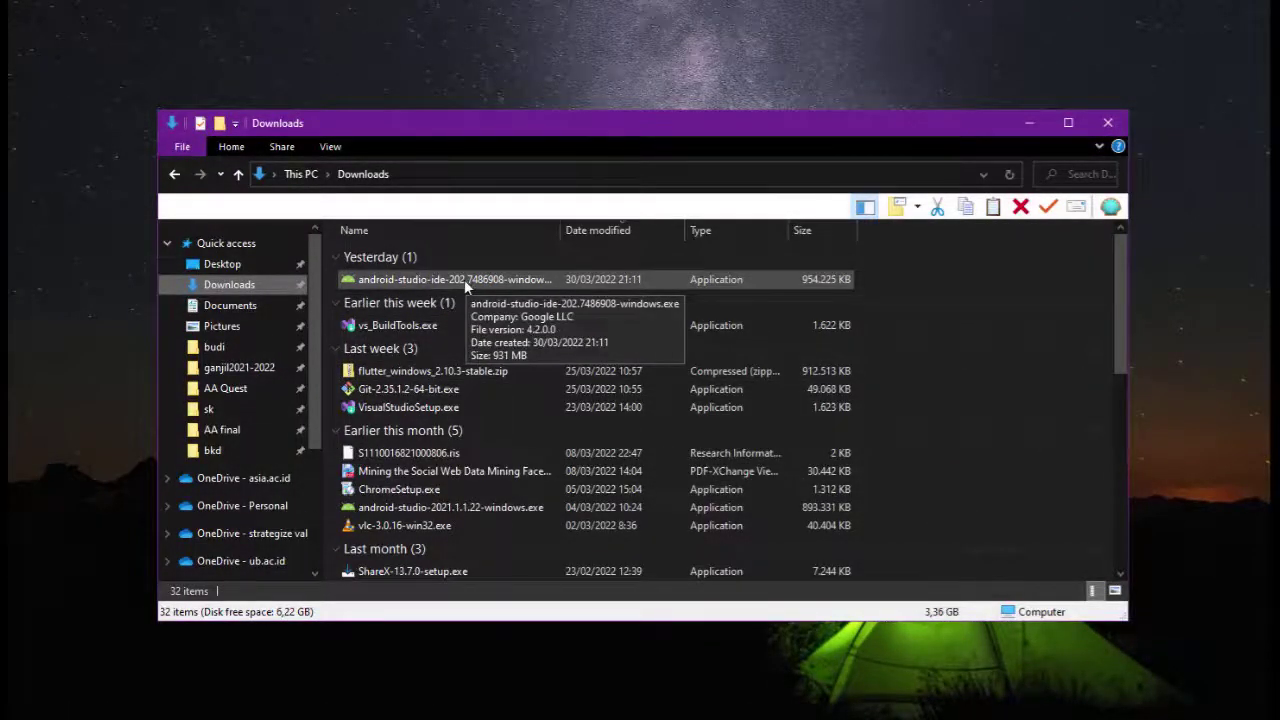
{"action": "double_click", "coordinate": [464, 279]}
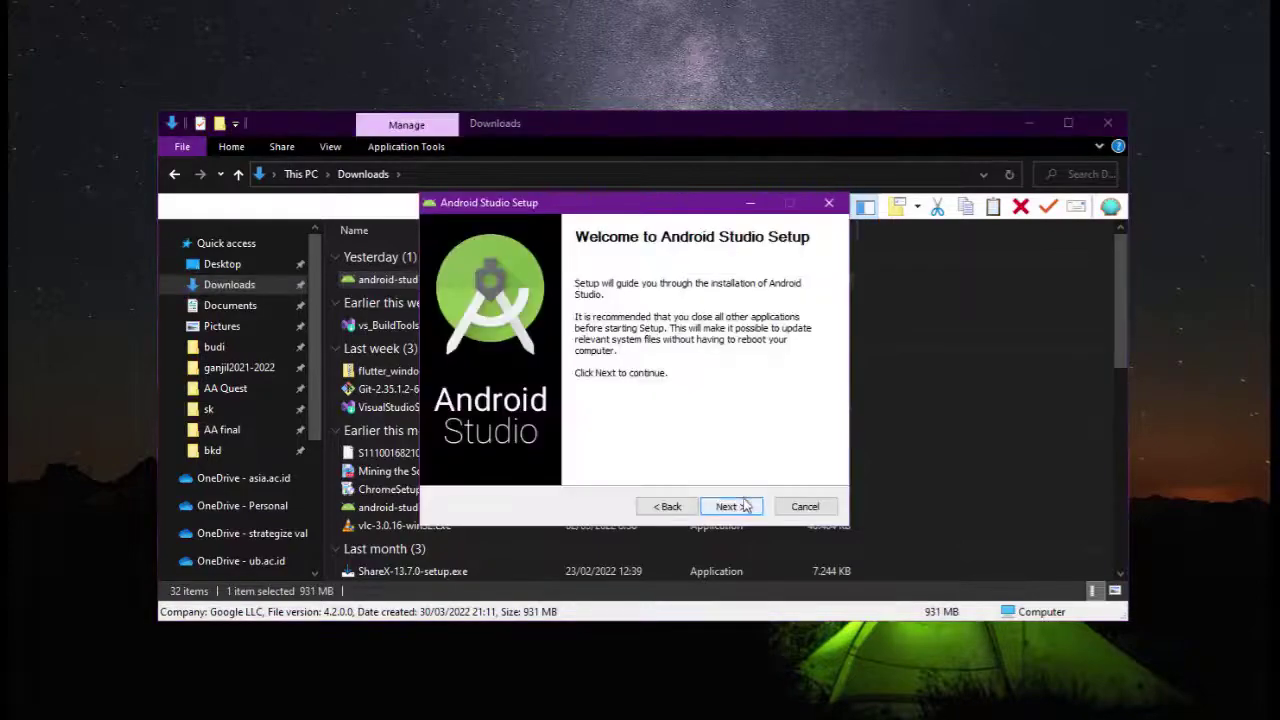
{"action": "left_click", "coordinate": [730, 507]}
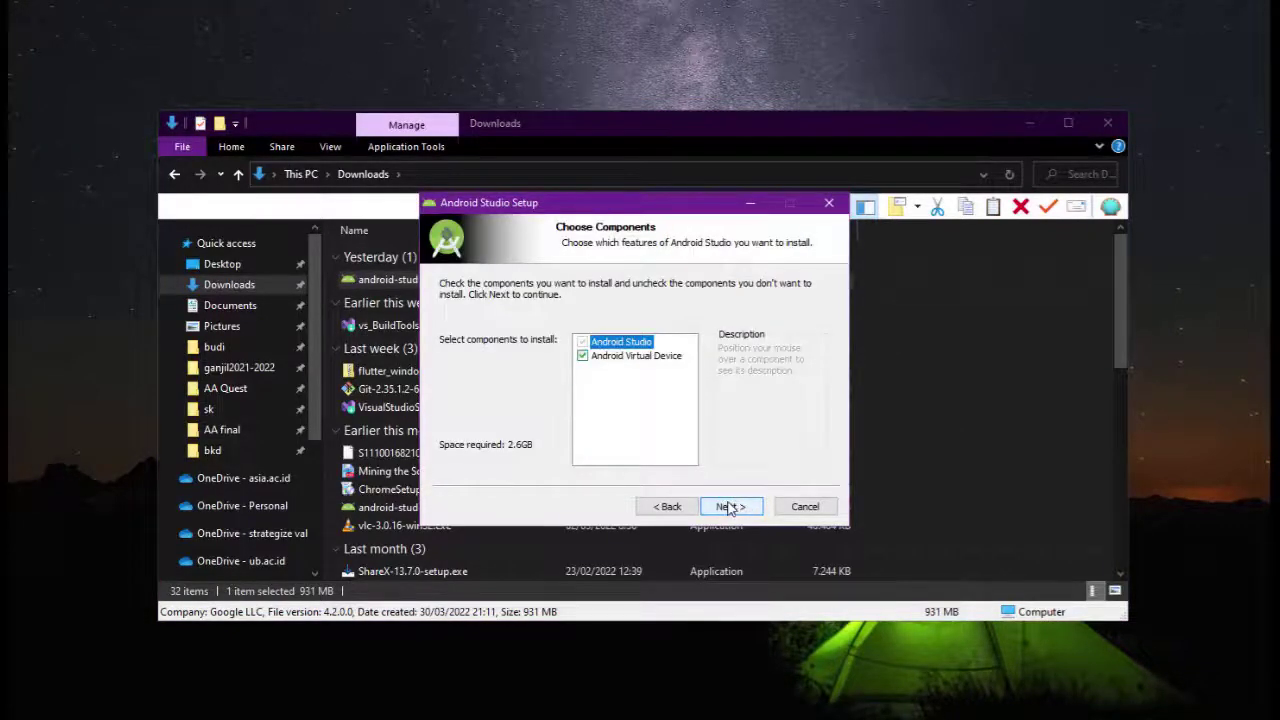
Install Android Studio with the Android Virtual Device component to C:\Program Files\Android\Android Studio, using the Android Studio Start Menu folder.
{"action": "mouse_move", "coordinate": [589, 362]}
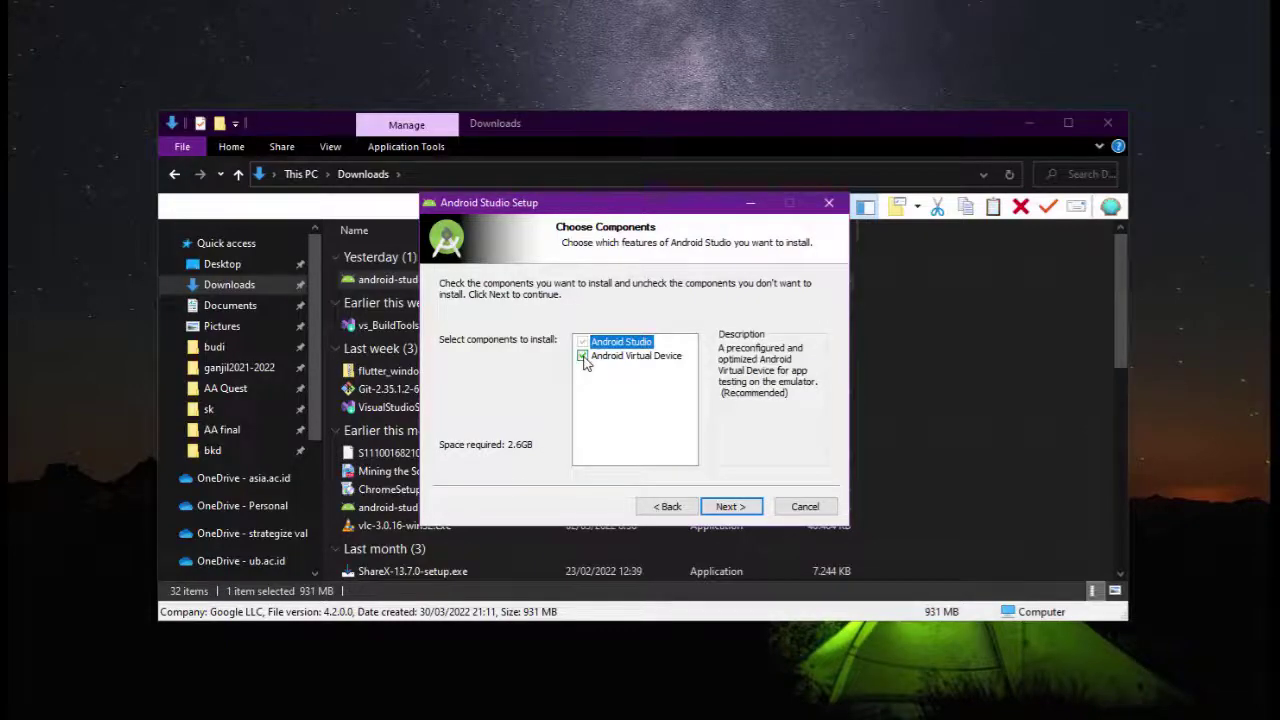
{"action": "left_click", "coordinate": [622, 358]}
{"action": "left_click", "coordinate": [730, 506]}
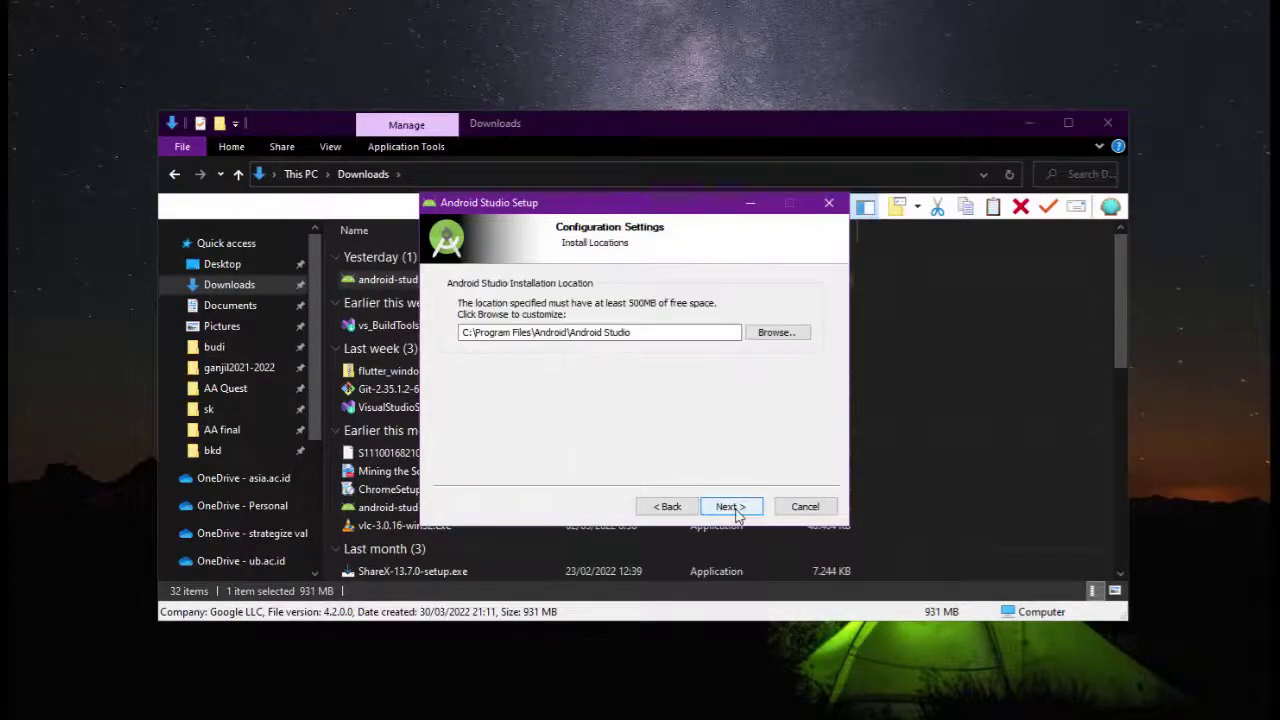
{"action": "left_click", "coordinate": [735, 510]}
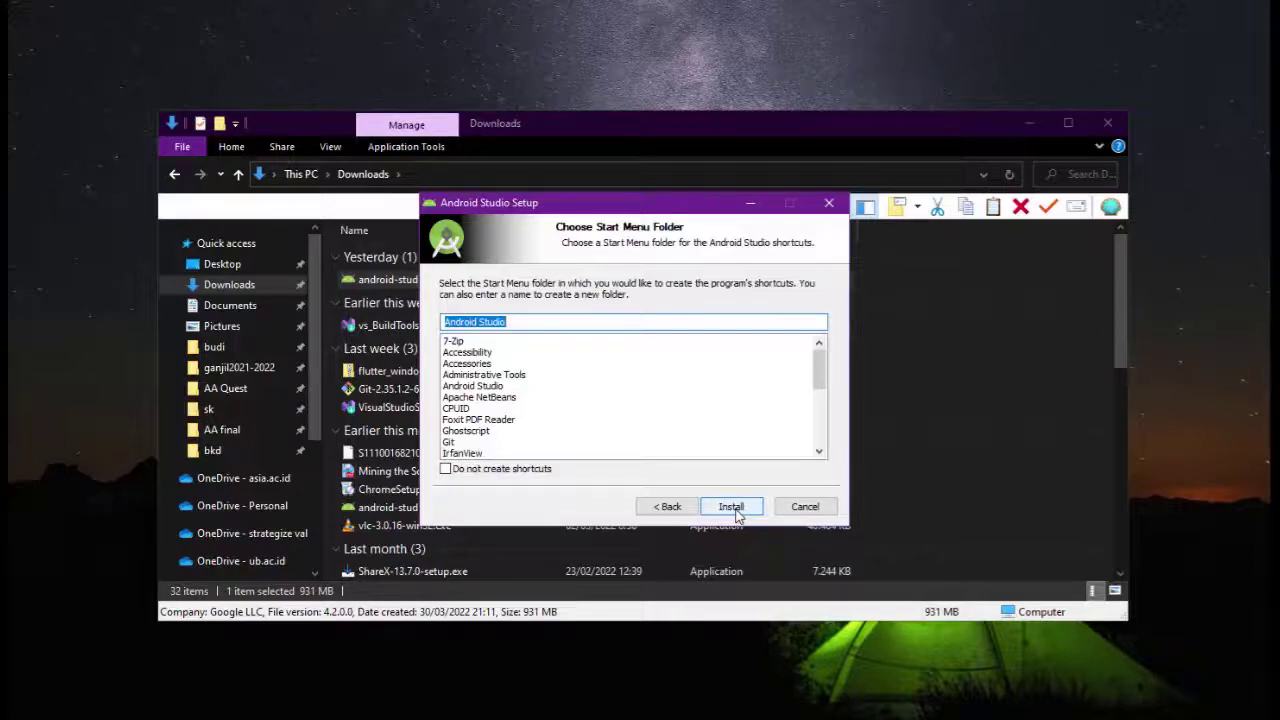
{"action": "left_click", "coordinate": [733, 508]}
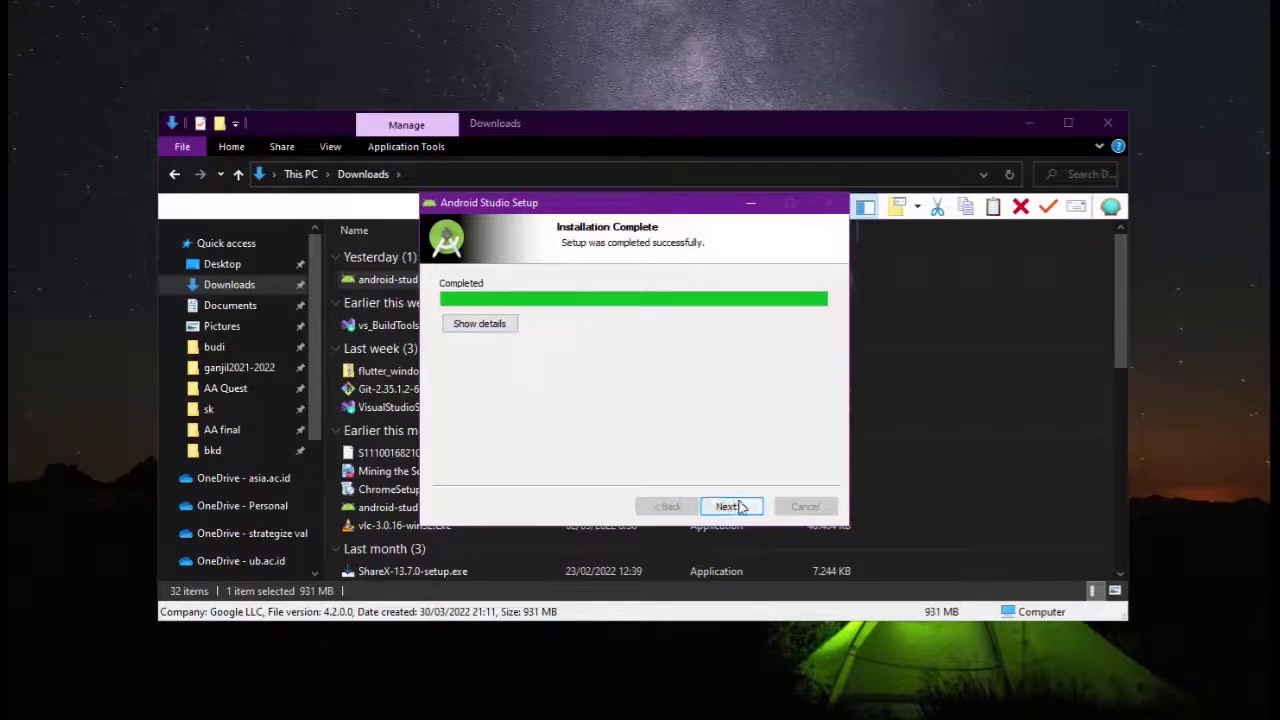
Finish the setup with Start Android Studio enabled and confirm Delete Directories in the prompt about unused Android Studio directories.
{"action": "left_click", "coordinate": [741, 508]}
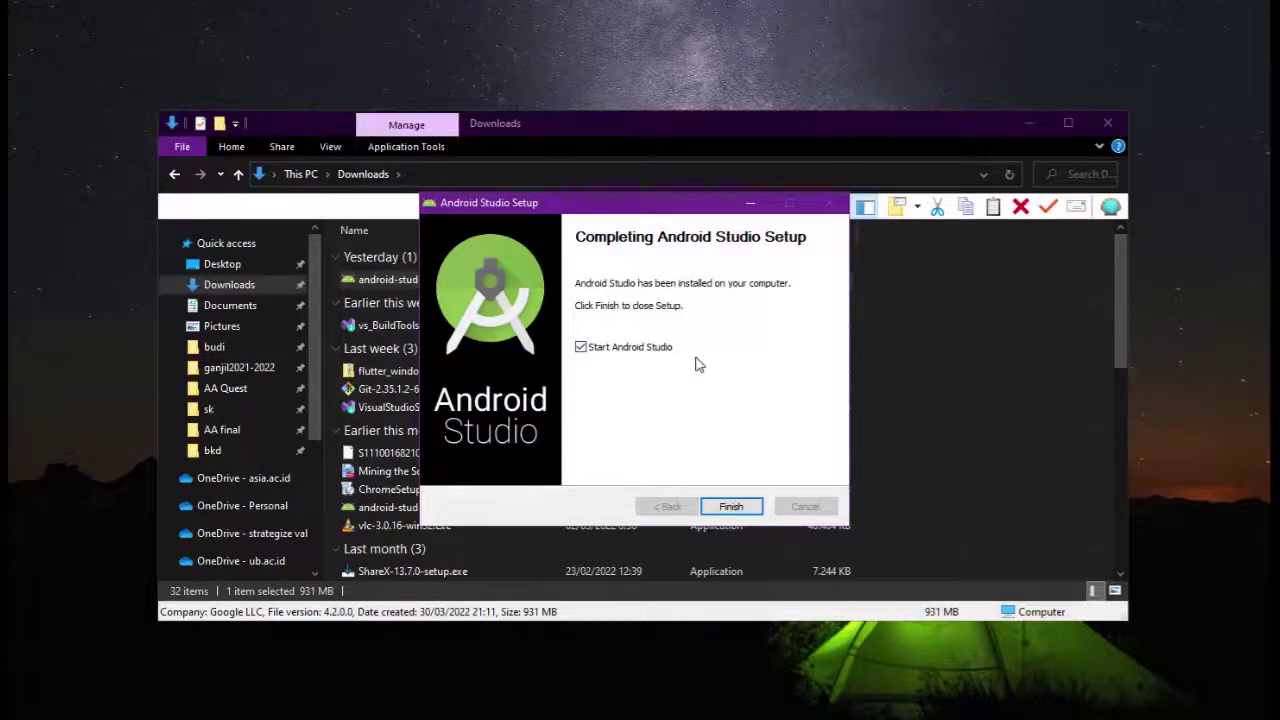
{"action": "left_click", "coordinate": [731, 507]}
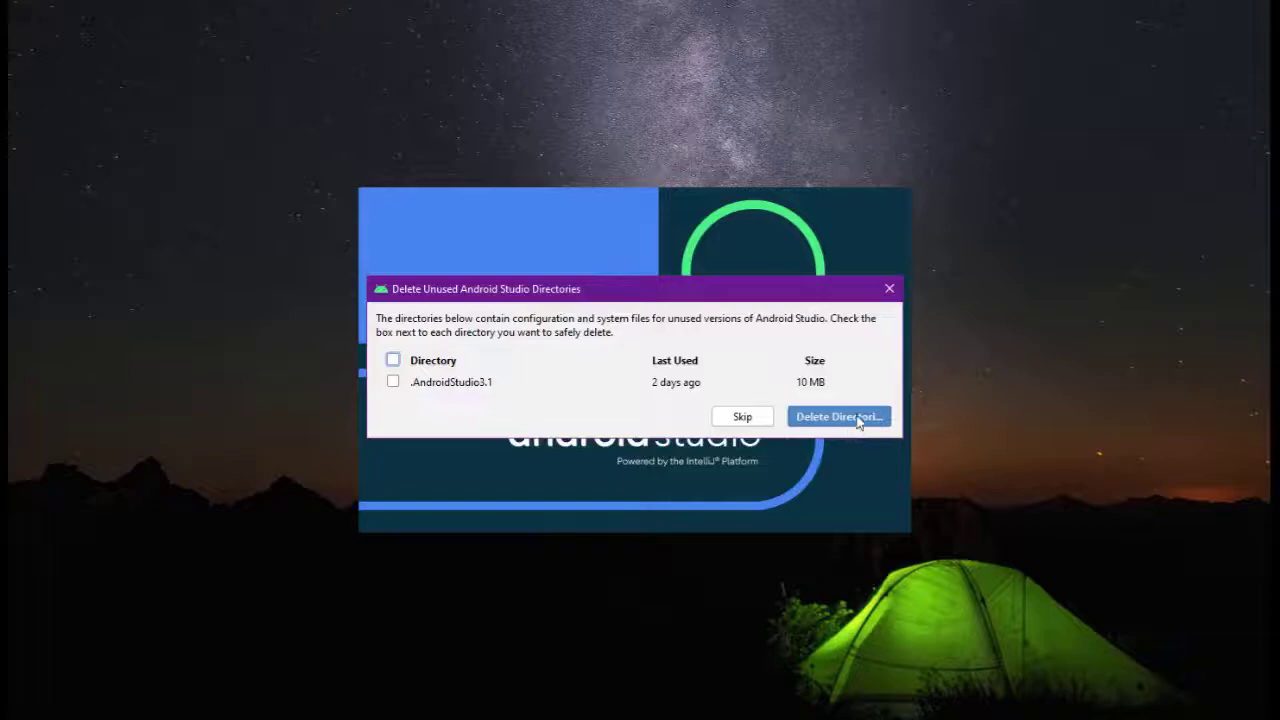
{"action": "left_click", "coordinate": [858, 420]}
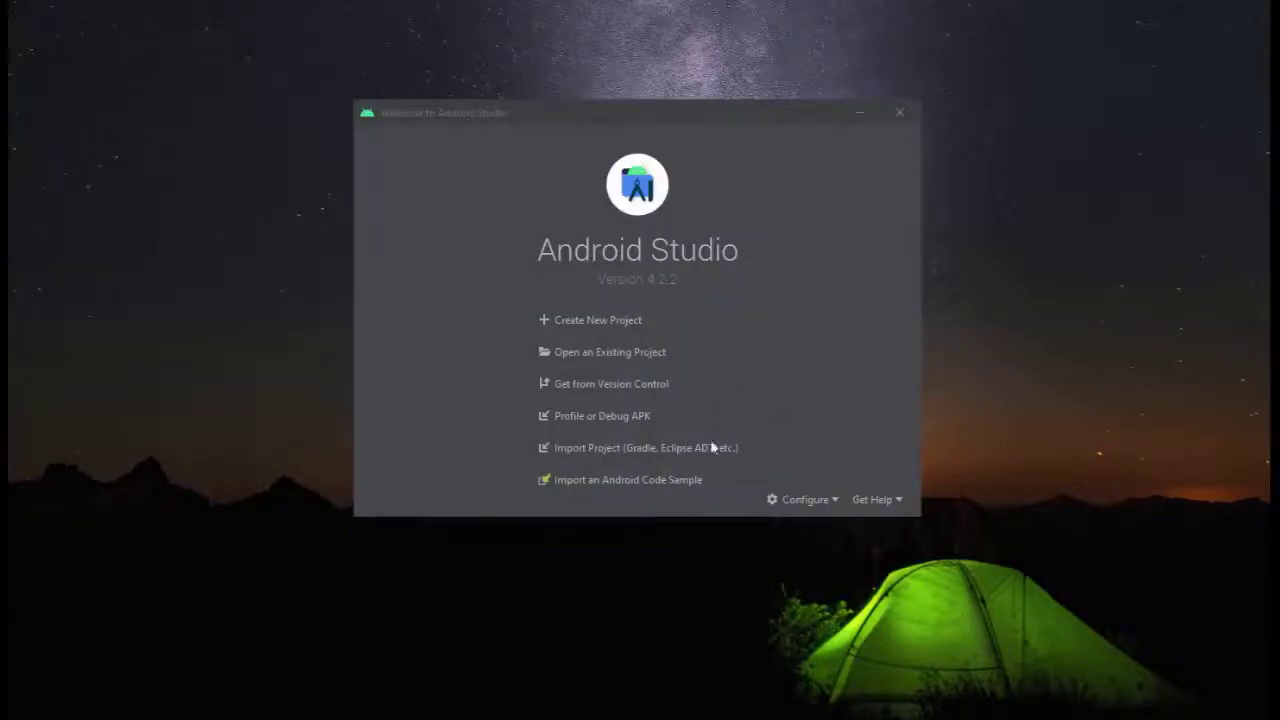
Check the installed SDK platforms, including Android 8.1 (Oreo), and the SDK tools in the SDK Manager, and close it.
{"action": "left_click", "coordinate": [822, 500]}
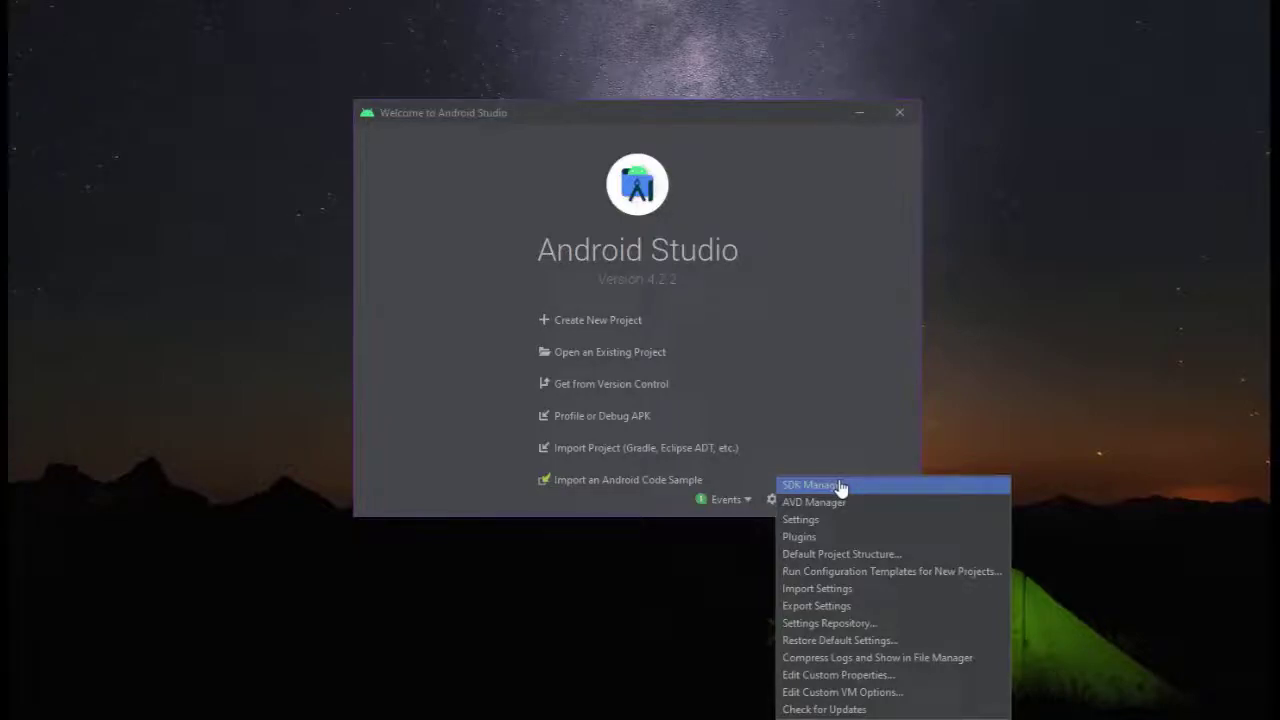
{"action": "left_click", "coordinate": [637, 507]}
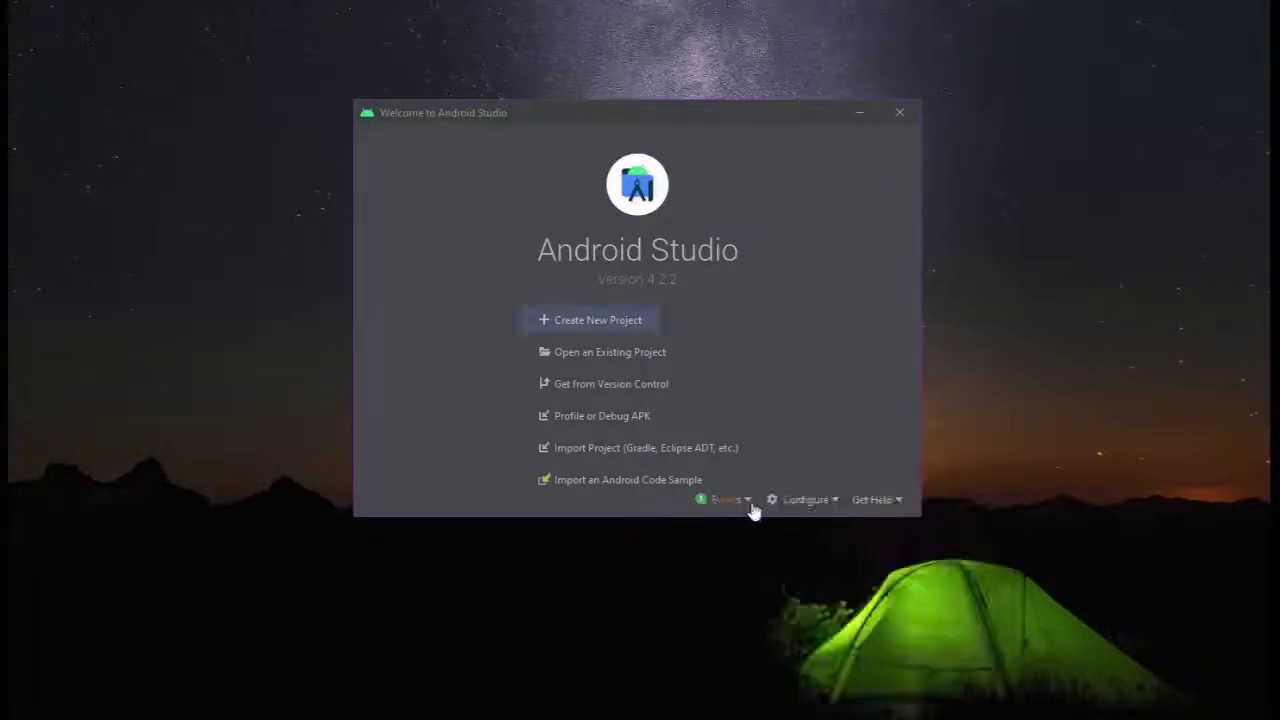
{"action": "left_click", "coordinate": [806, 500]}
{"action": "left_click", "coordinate": [827, 487]}
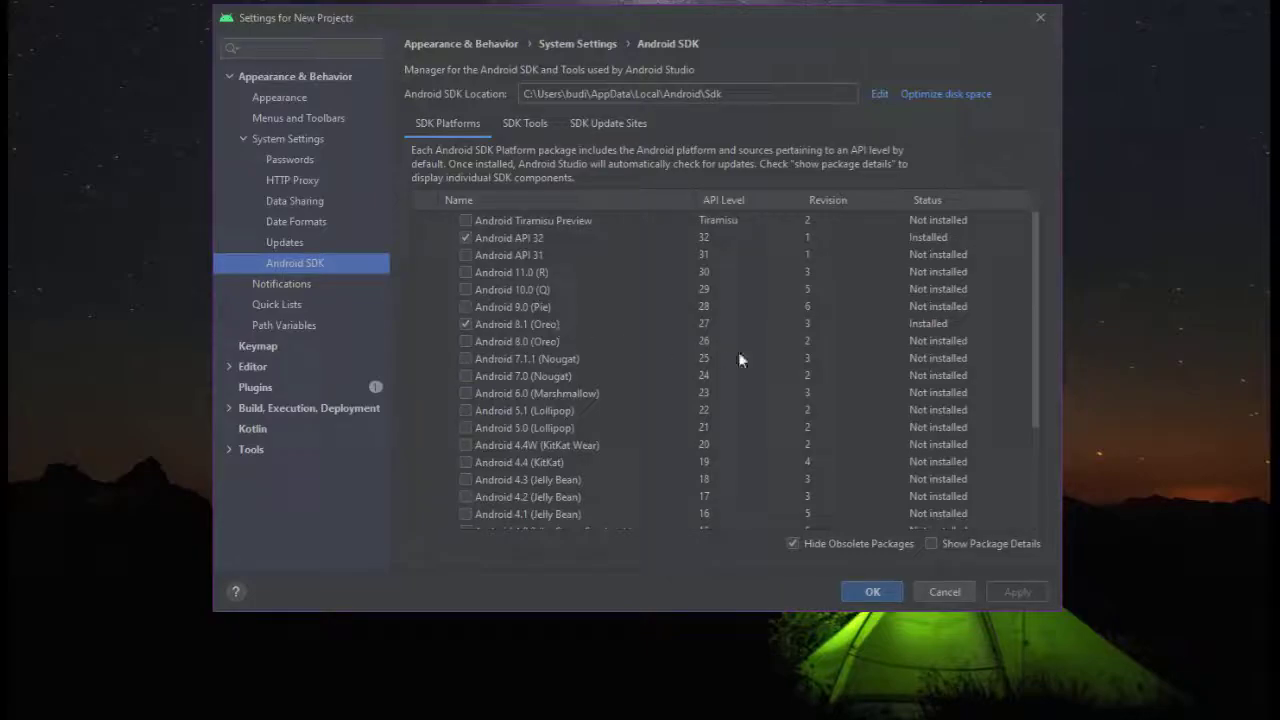
{"action": "left_click", "coordinate": [551, 324]}
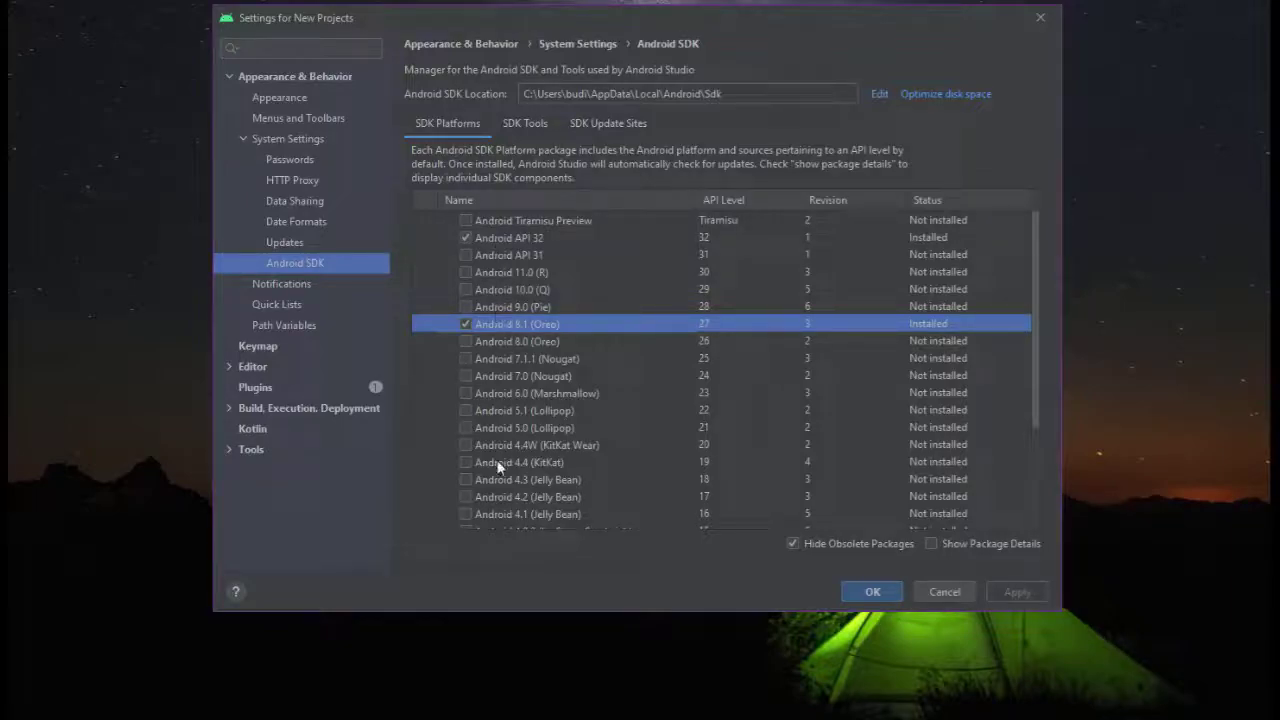
{"action": "left_click", "coordinate": [537, 125]}
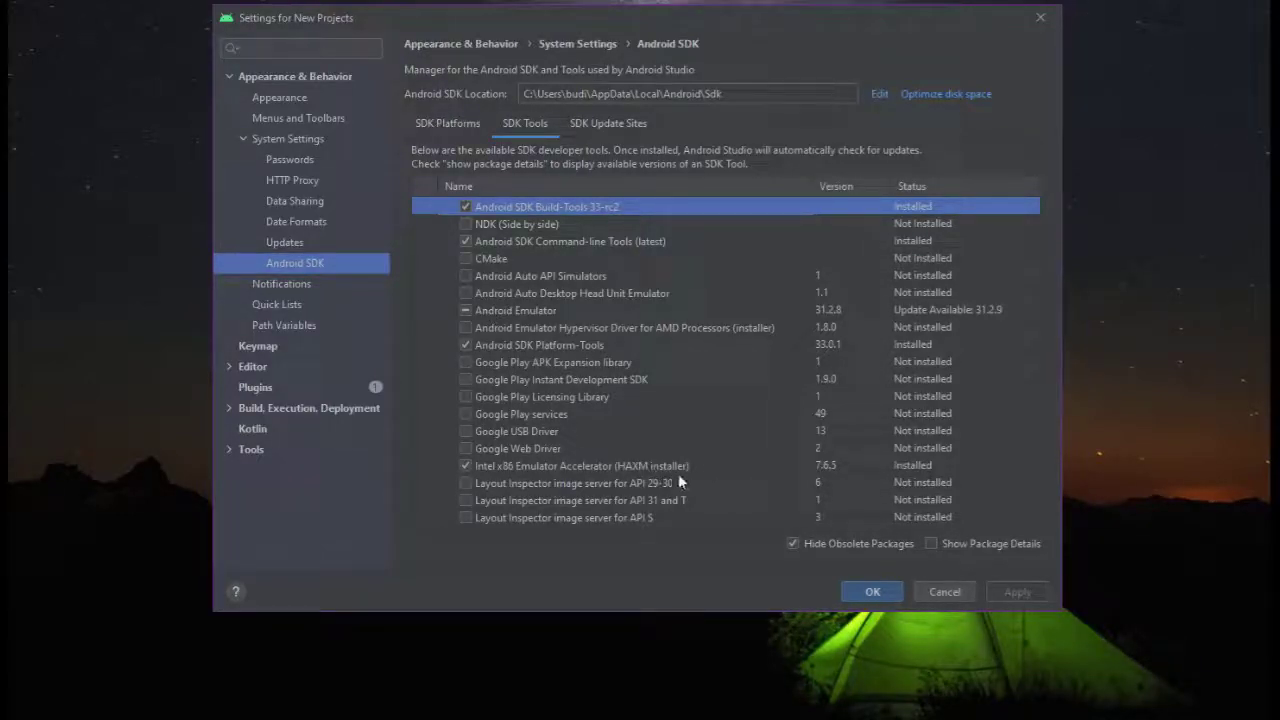
{"action": "left_click", "coordinate": [872, 591]}
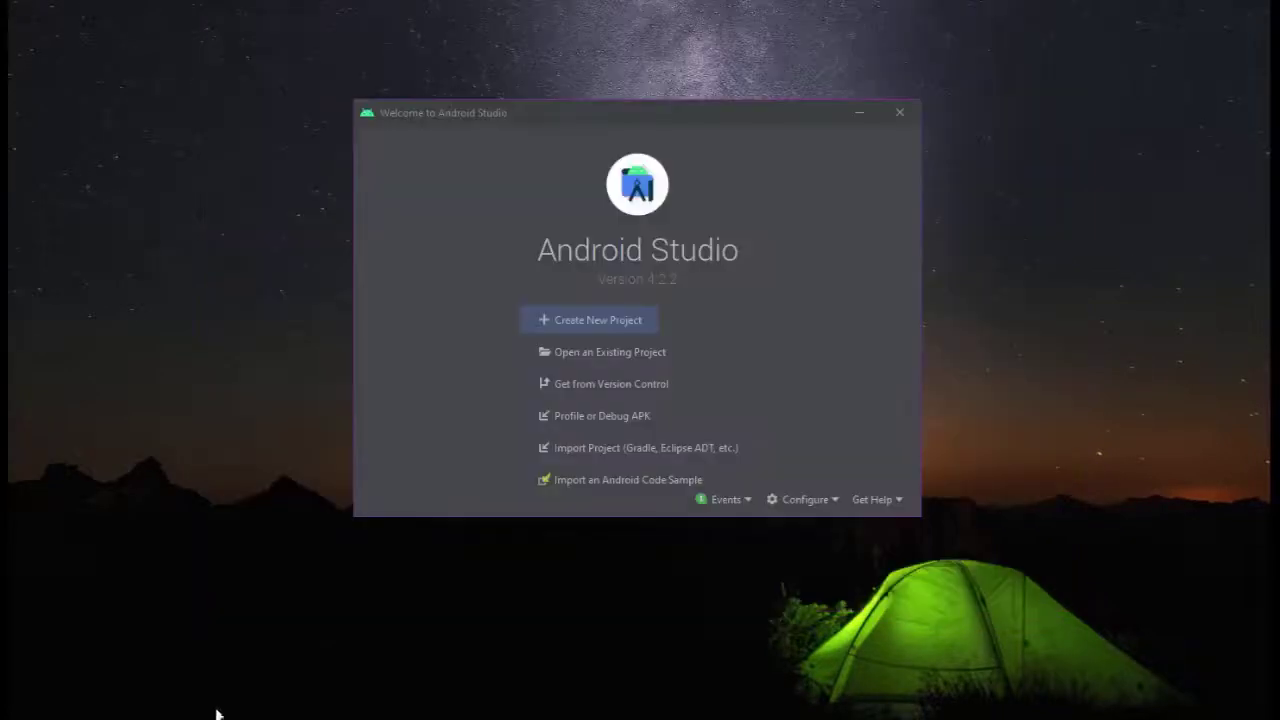
Install the Flutter plugin from the plugin marketplace with its required Dart plugin, accepting the third-party privacy note, and restart Android Studio.
{"action": "left_click", "coordinate": [800, 500]}
{"action": "left_click", "coordinate": [808, 543]}
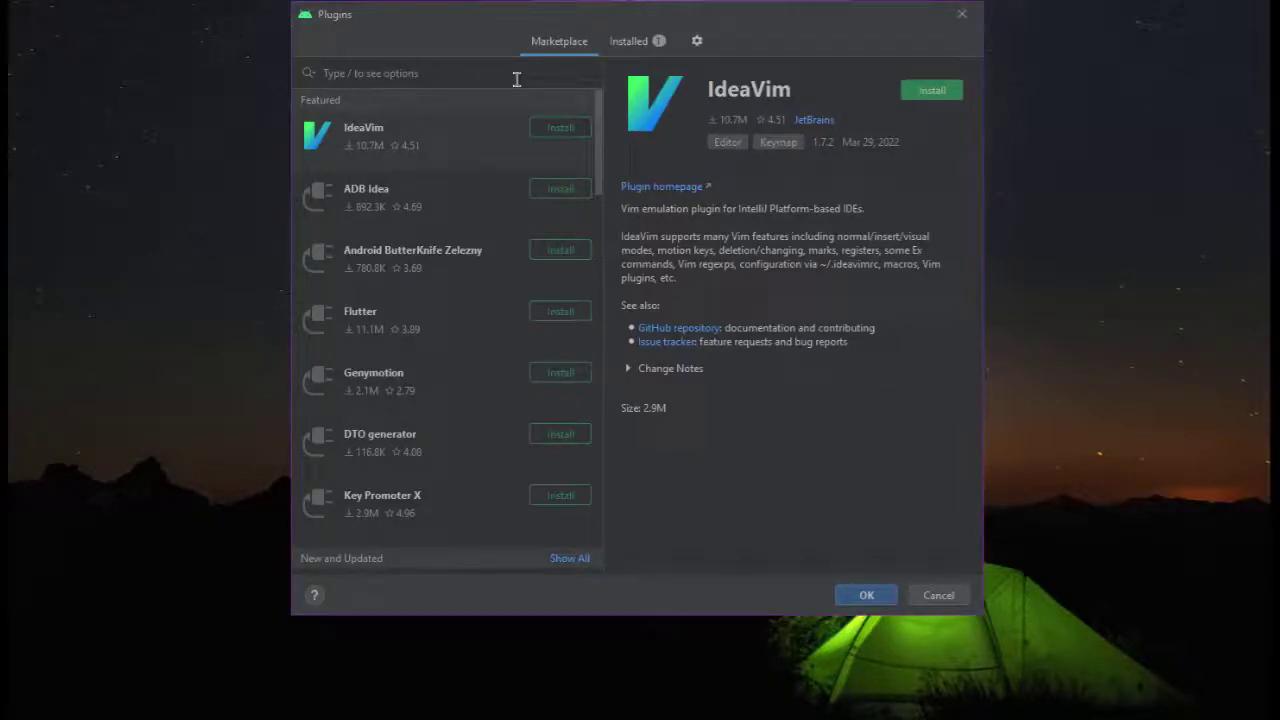
{"action": "type", "text": "flutter"}
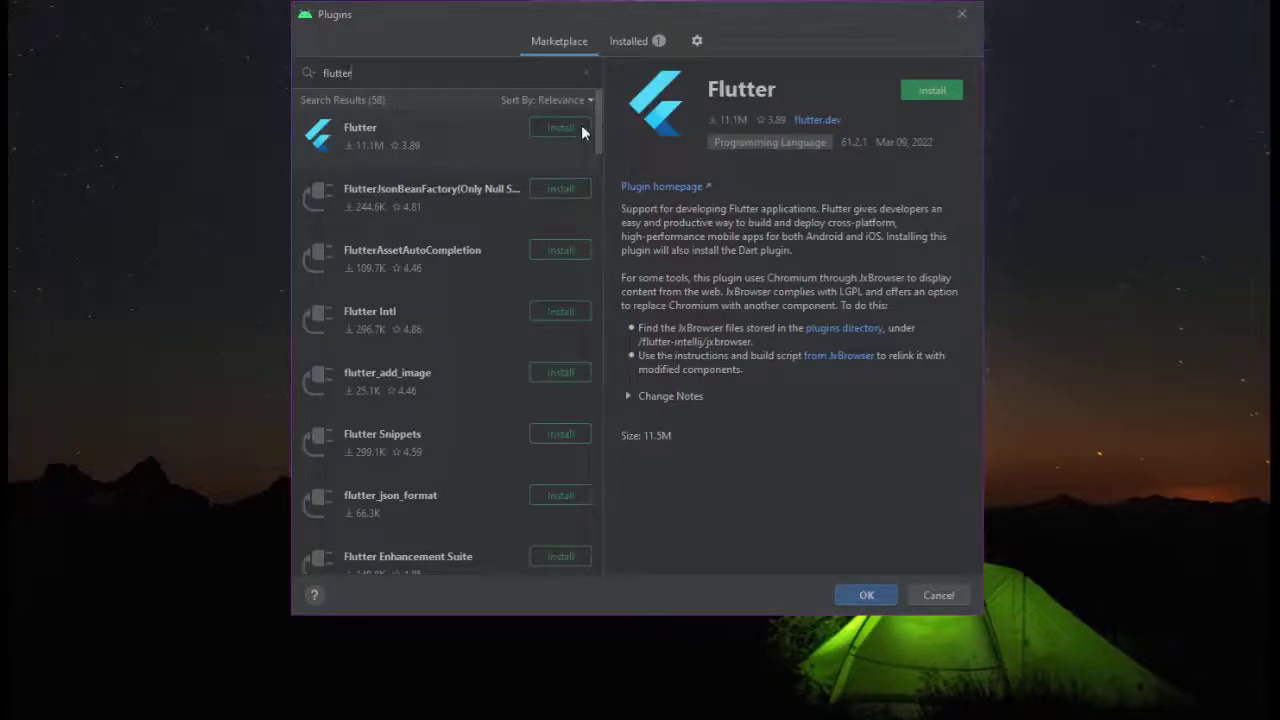
{"action": "left_click", "coordinate": [926, 91]}
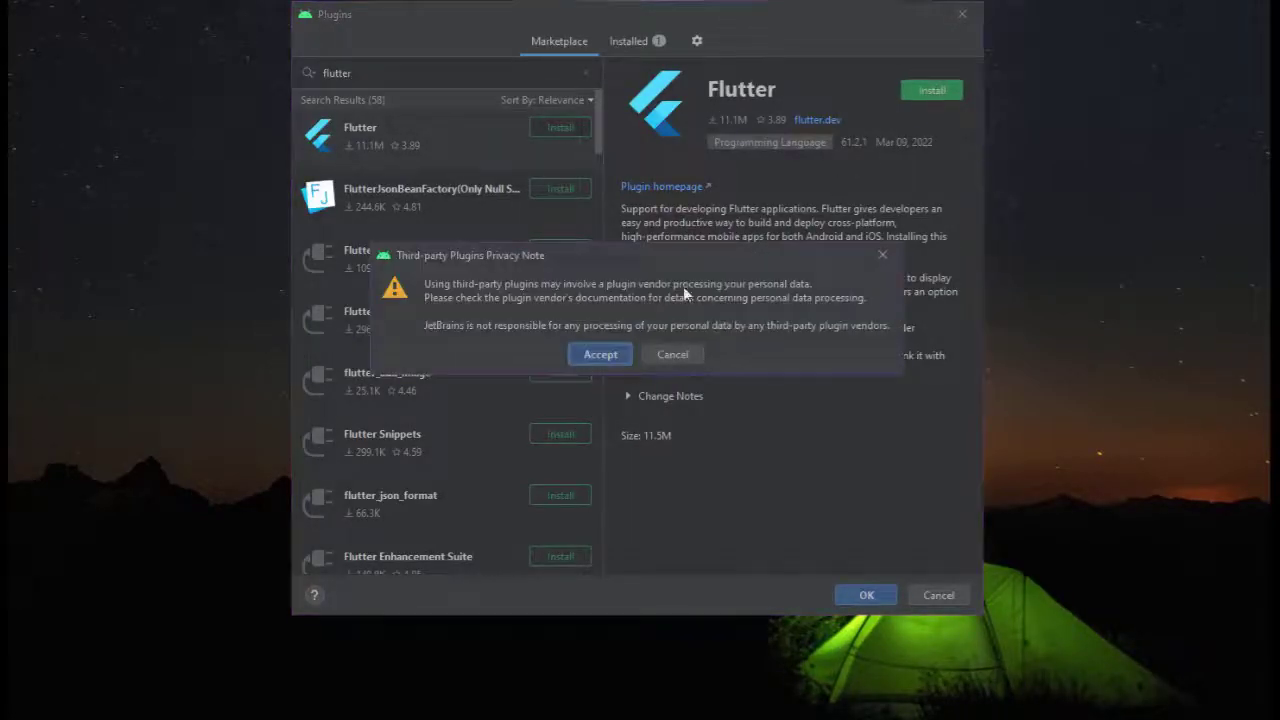
{"action": "left_click", "coordinate": [601, 356]}
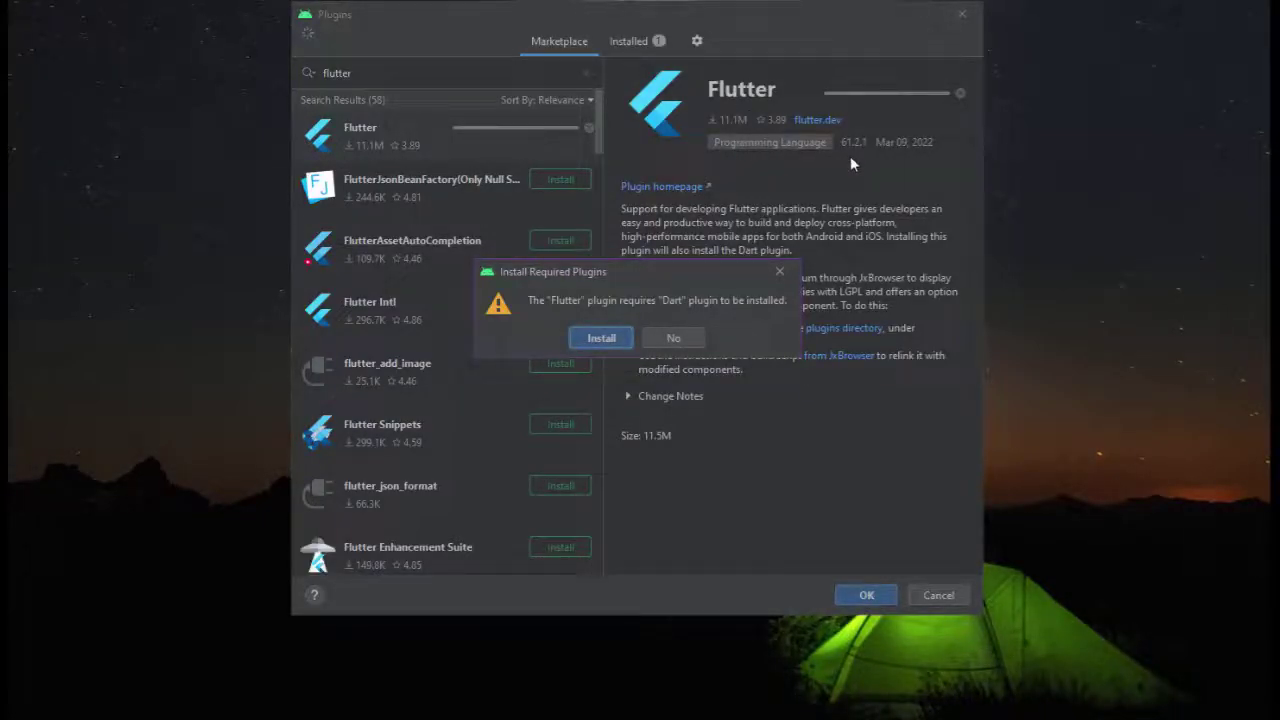
{"action": "left_click", "coordinate": [605, 337]}
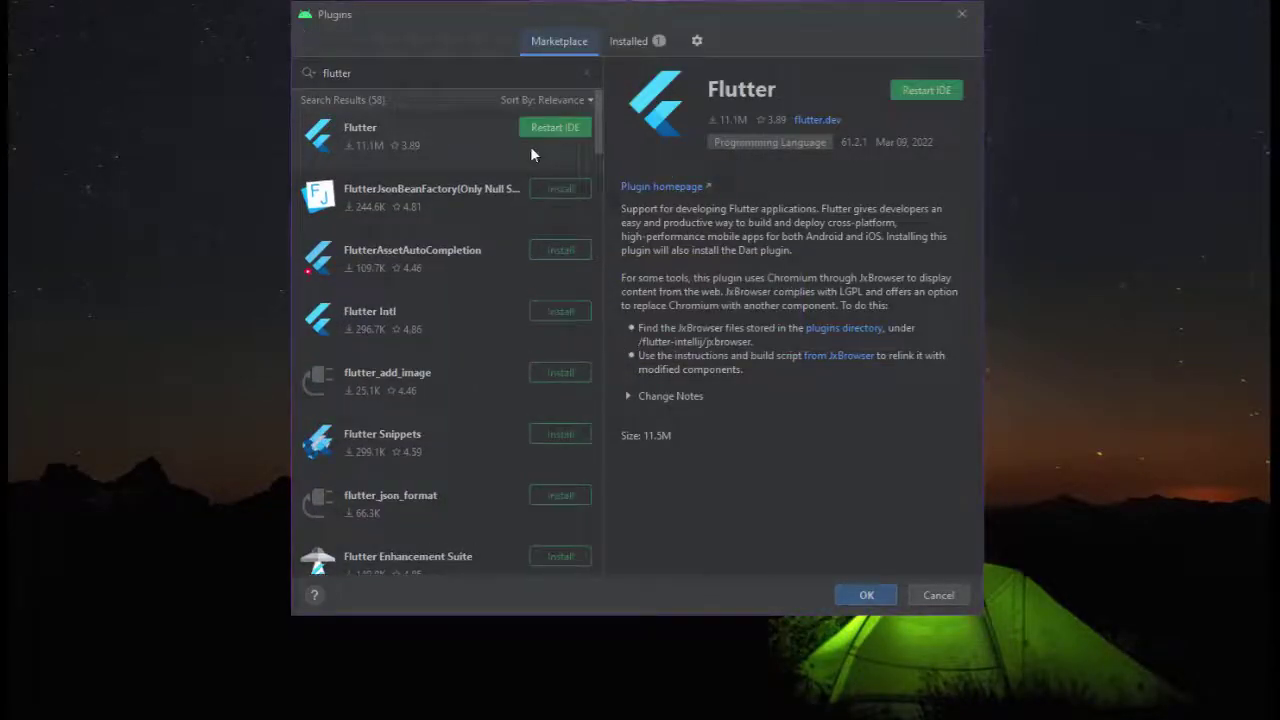
{"action": "left_click", "coordinate": [926, 95]}
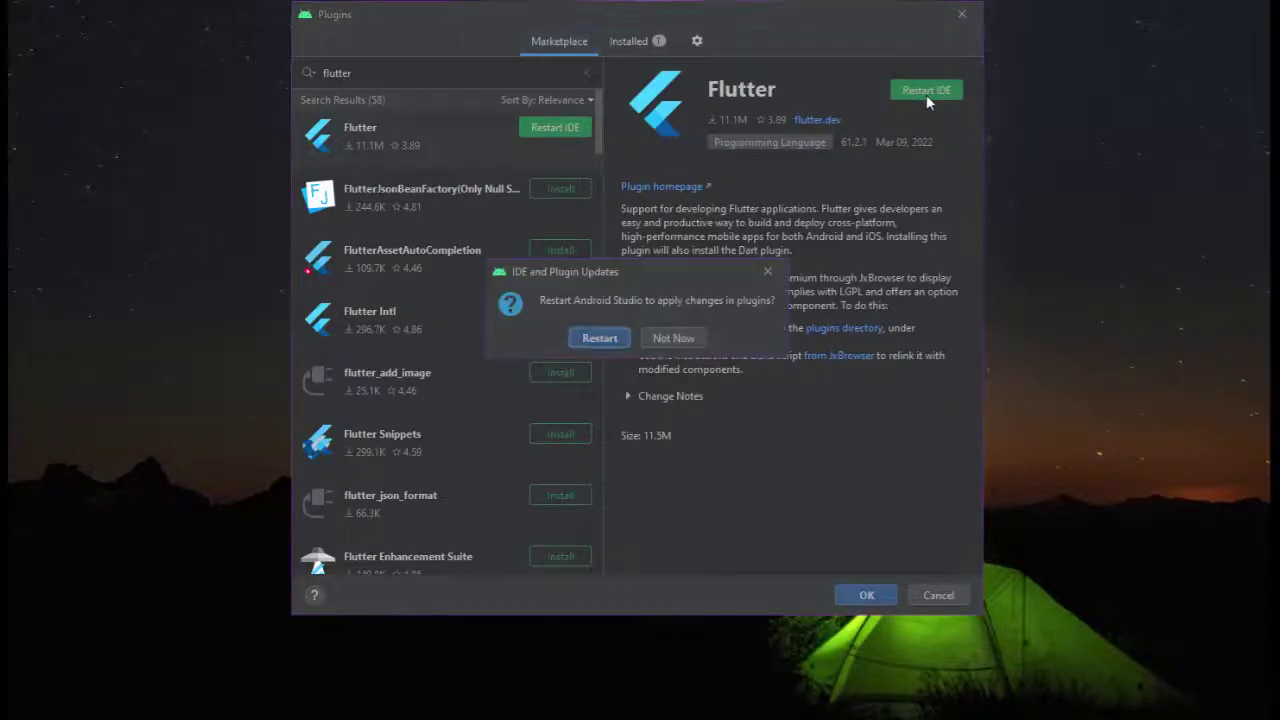
{"action": "left_click", "coordinate": [600, 338]}
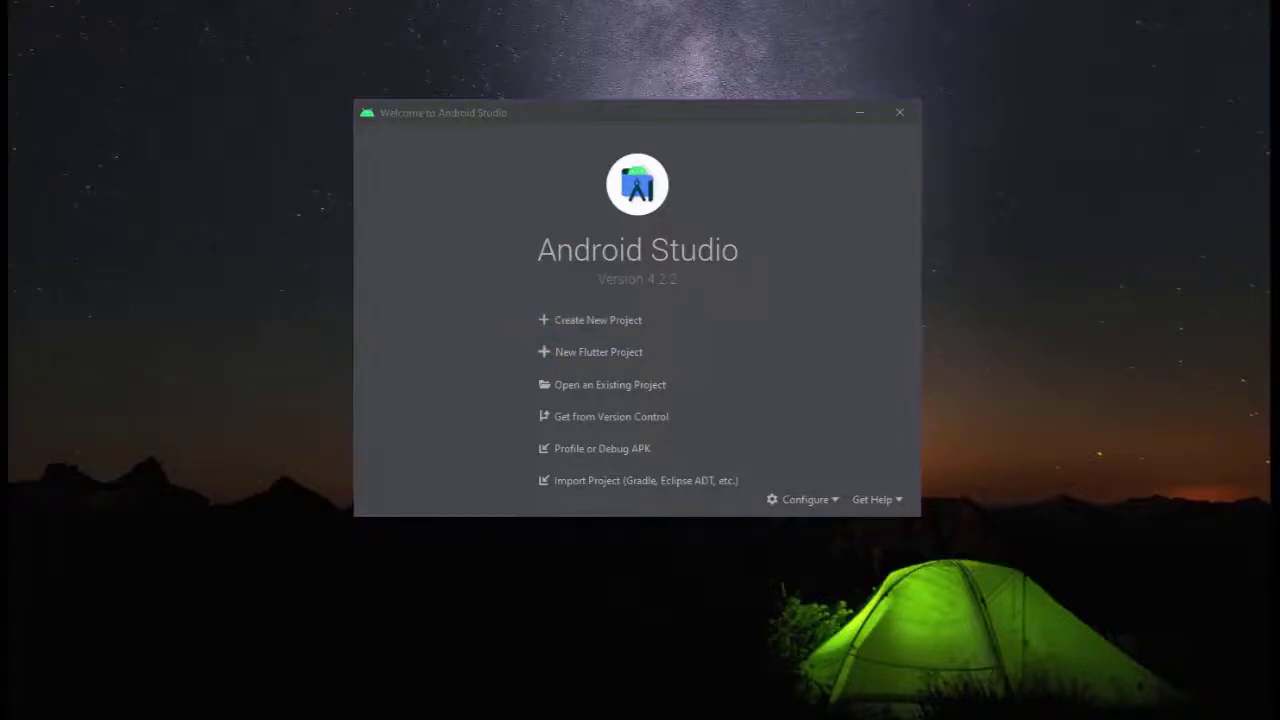
Switch to Command Prompt, run flutter doctor -v, and review the report on the Flutter toolchain.
{"action": "left_click", "coordinate": [272, 716]}
{"action": "left_click_drag", "start_coordinate": [505, 158], "coordinate": [708, 222]}
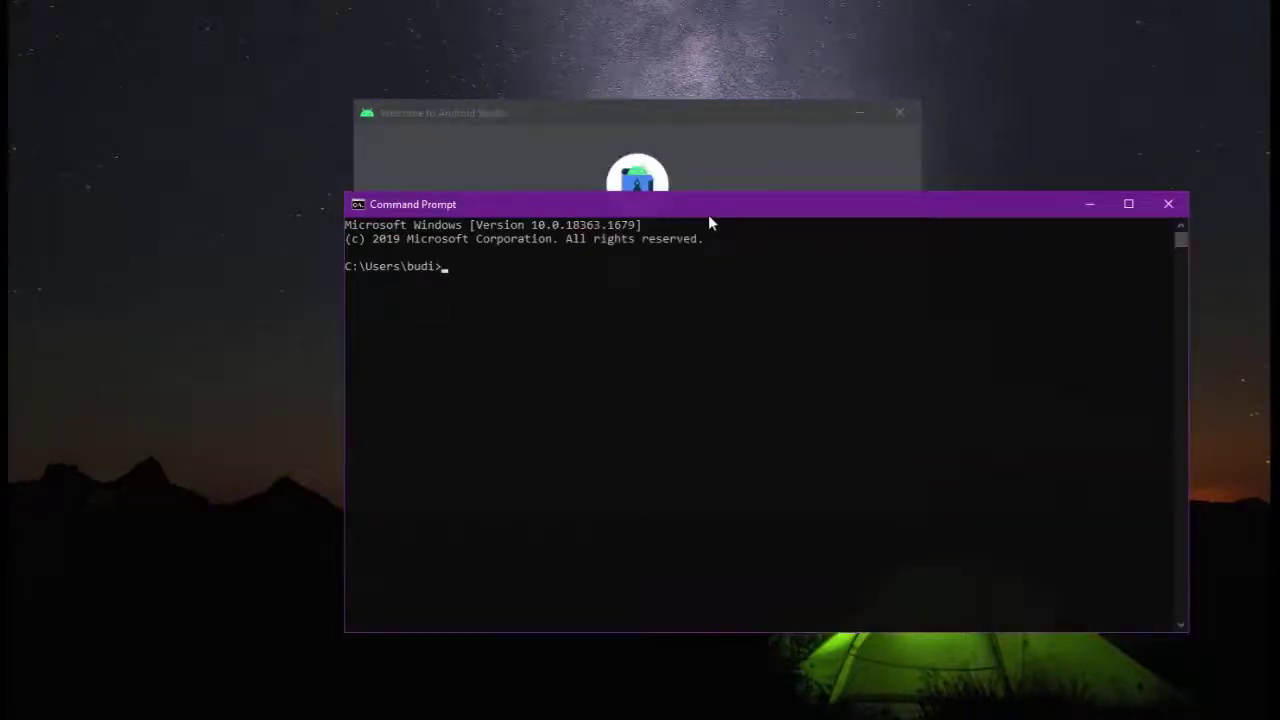
{"action": "type", "text": "flutter doctor -v"}
{"action": "key", "text": "Return"}
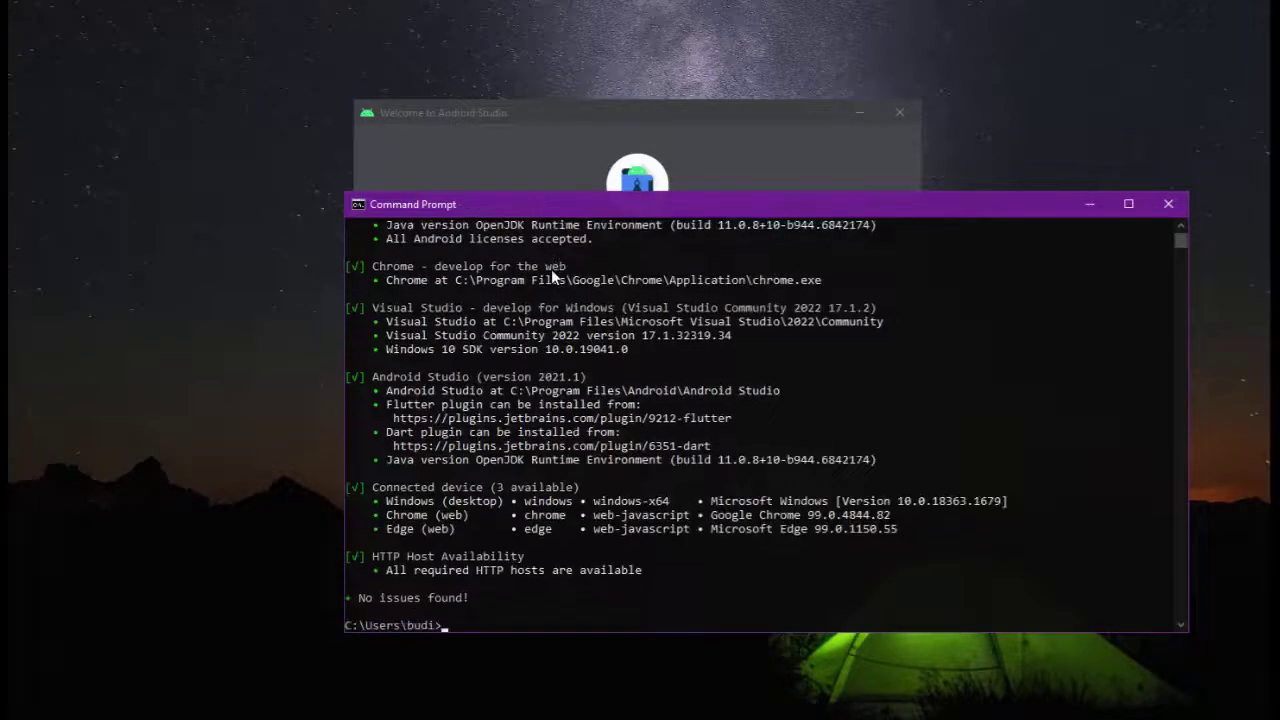
{"action": "scroll", "coordinate": [700, 432], "scroll_direction": "up", "scroll_amount": 5}
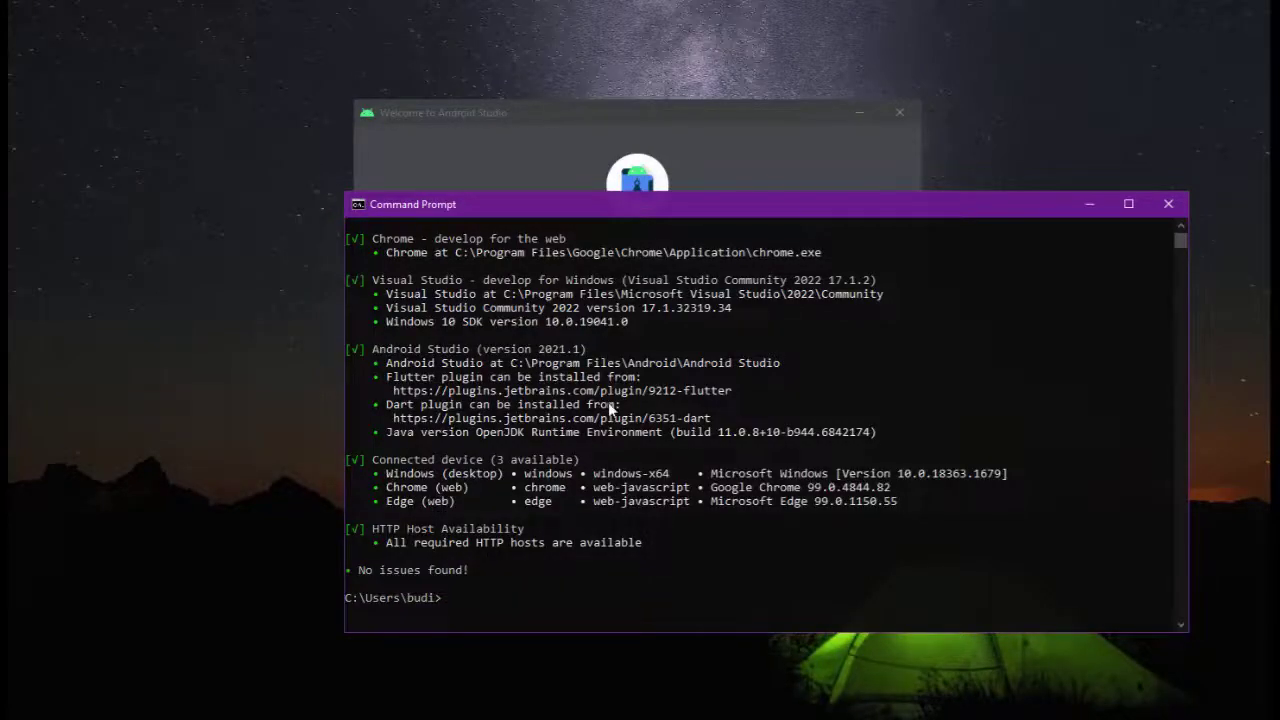
{"action": "scroll", "coordinate": [608, 402], "scroll_direction": "up", "scroll_amount": 6}
{"action": "scroll", "coordinate": [608, 402], "scroll_direction": "down", "scroll_amount": 5}
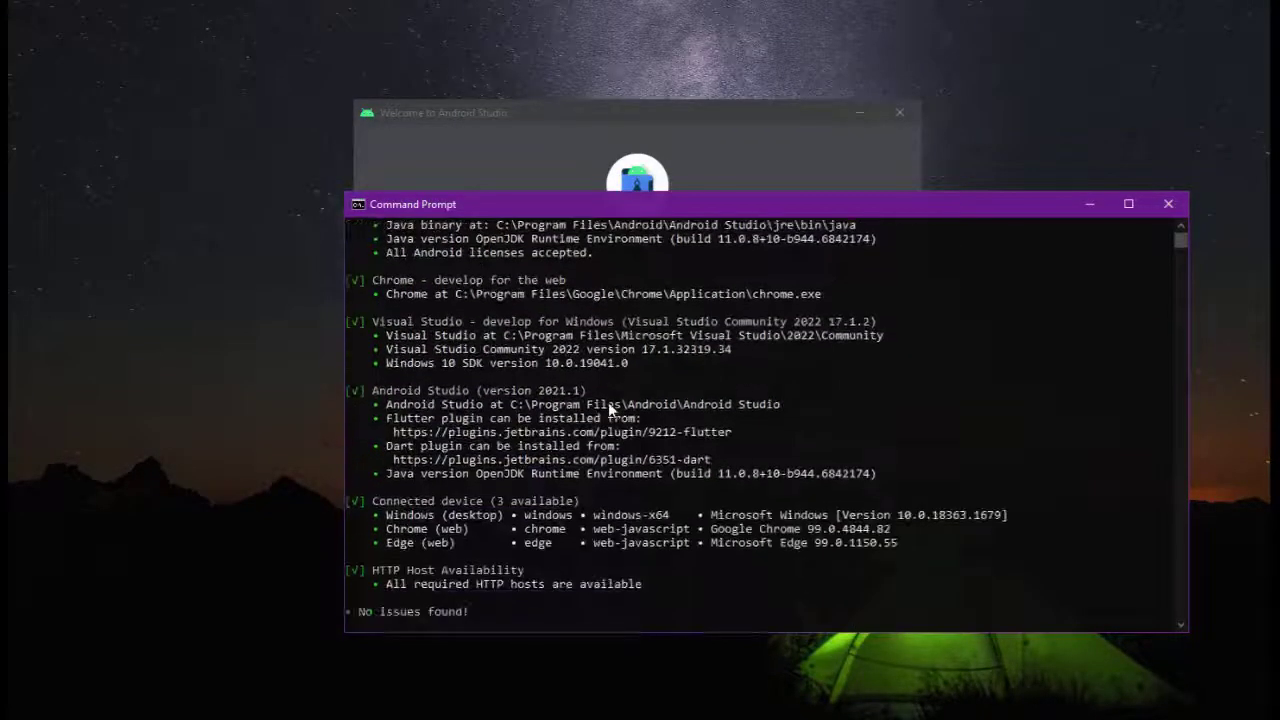